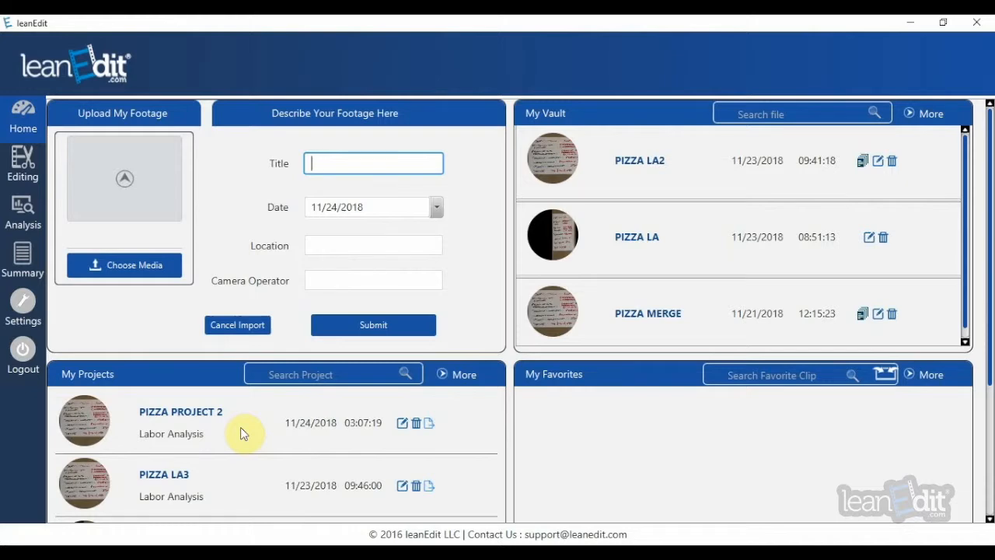
Rename the project "PIZZA PROJECT 2" in My Projects to "CHEESE PIZZA" and save the new name
right_click(302, 429)
scroll(303, 434, "down", 5)
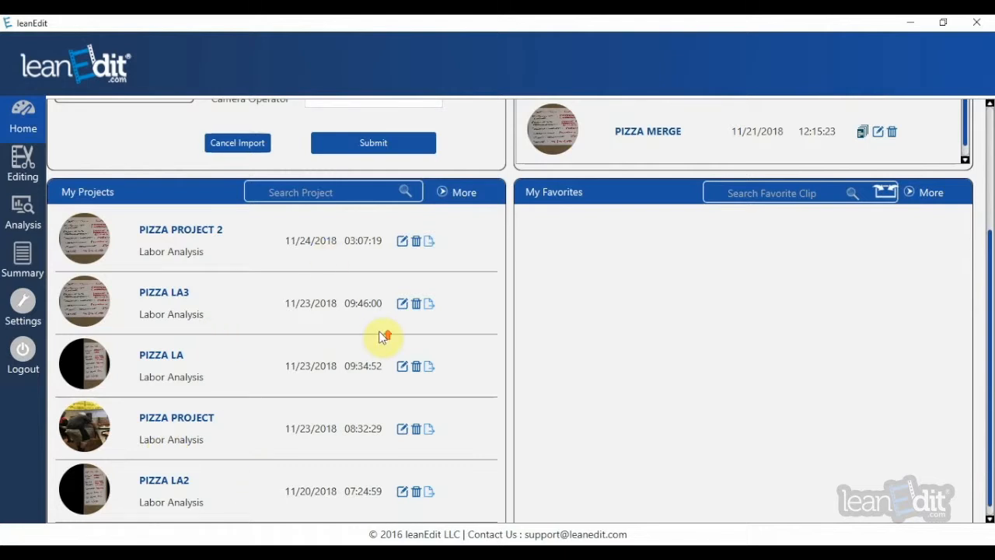
scroll(382, 337, "up", 1)
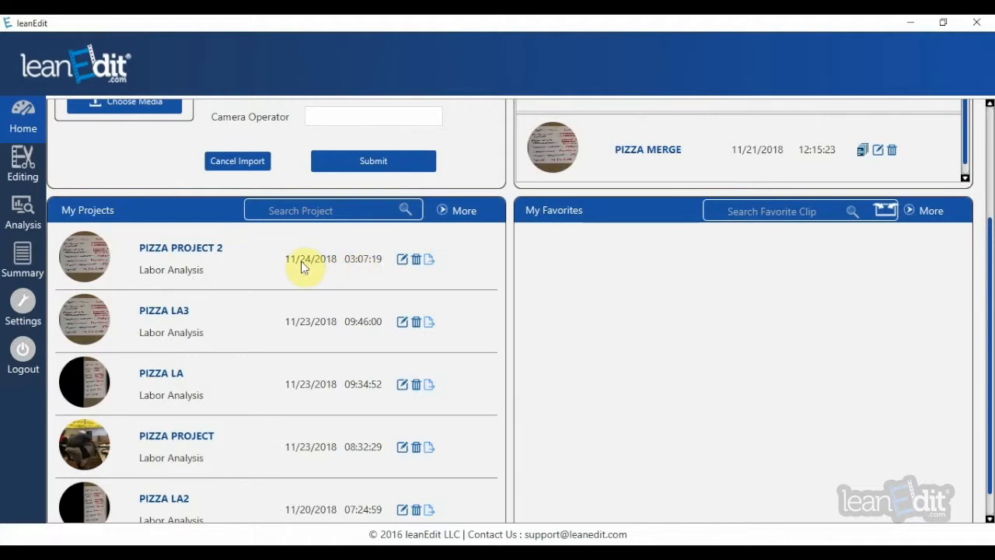
left_click(402, 260)
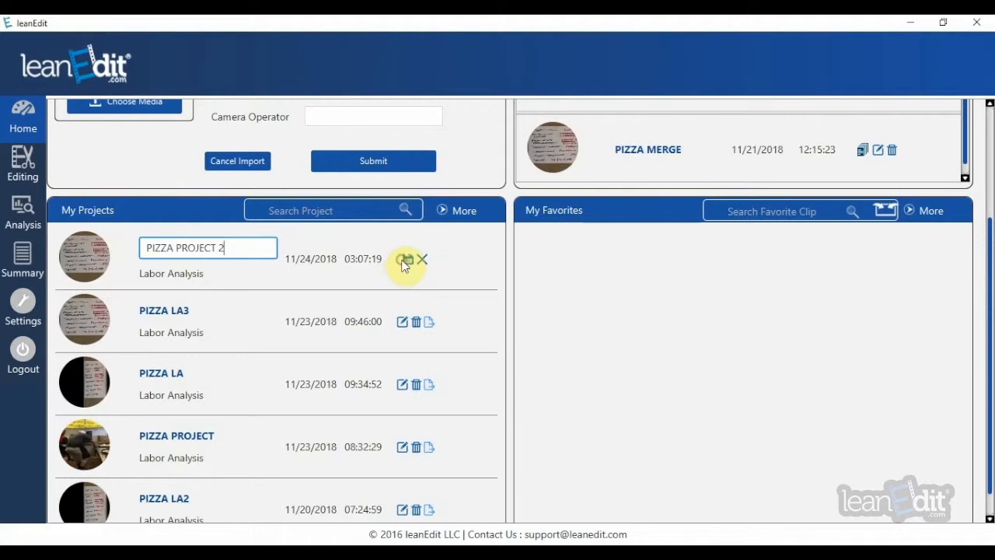
key("BackSpace")
key("BackSpace")
key("BackSpace")
key("BackSpace")
key("BackSpace")
key("BackSpace")
key("BackSpace")
key("BackSpace")
key("BackSpace")
key("BackSpace")
key("BackSpace")
key("BackSpace")
key("BackSpace")
key("BackSpace")
key("BackSpace")
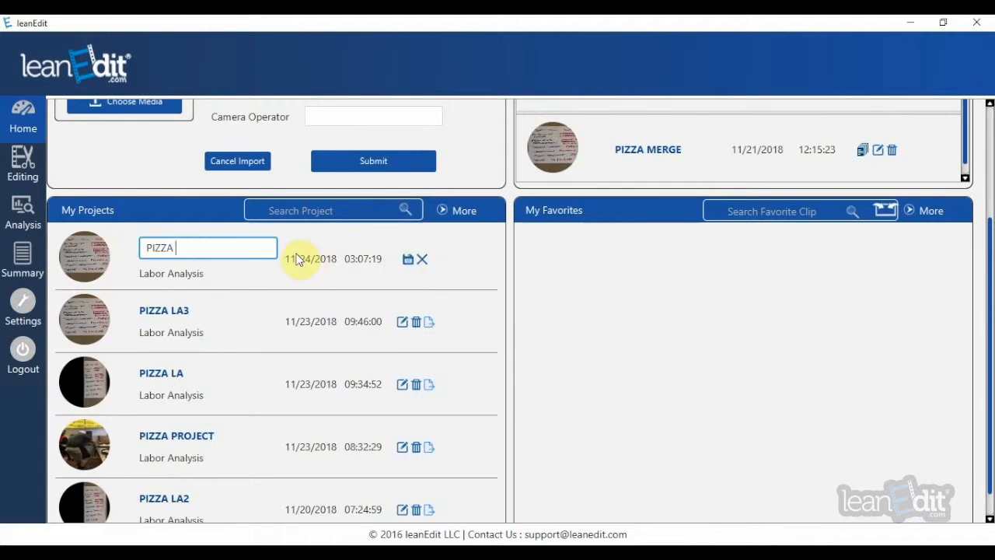
type("CHEESE PIZZA")
left_click(407, 259)
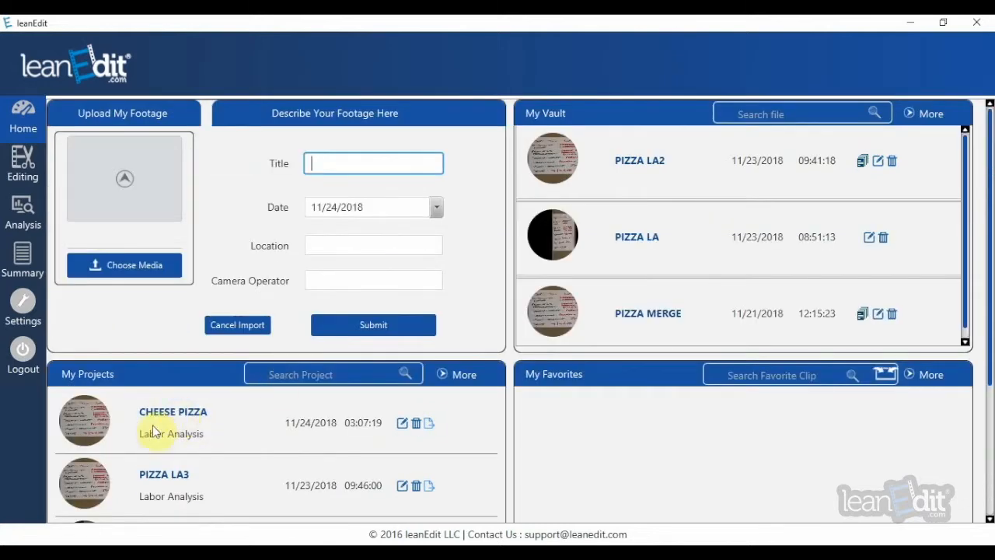
Search My Projects for "CHEESE"
scroll(235, 437, "down", 1)
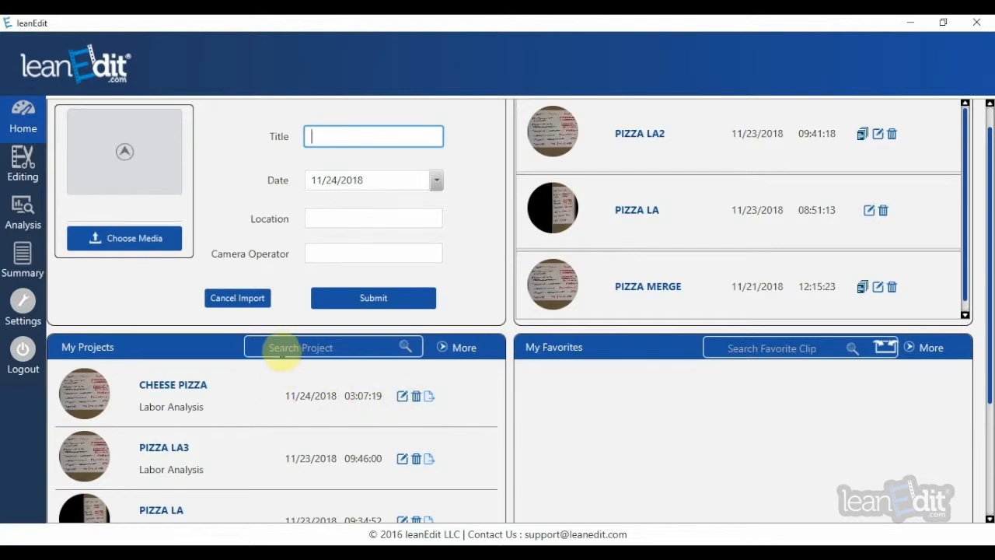
left_click(273, 348)
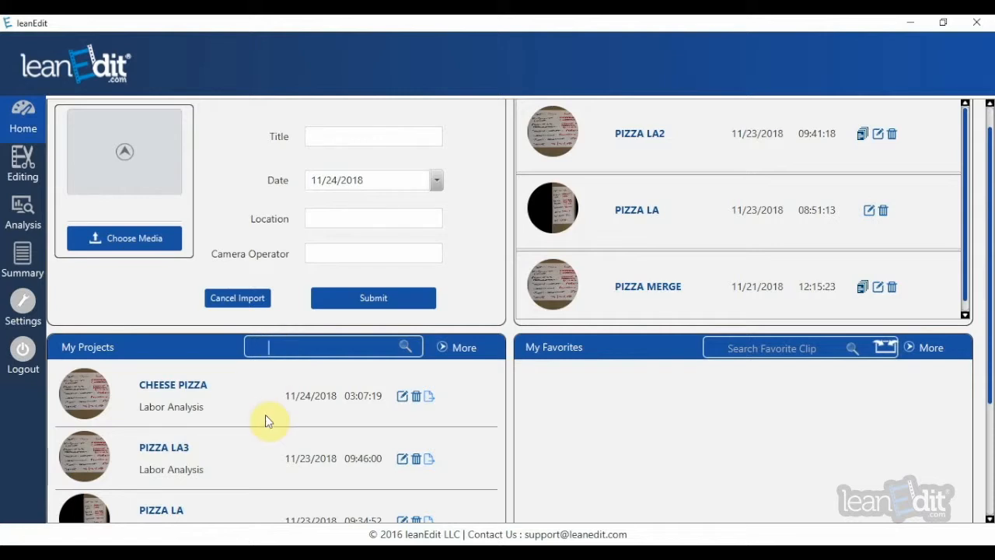
type("CHEESE")
key("Return")
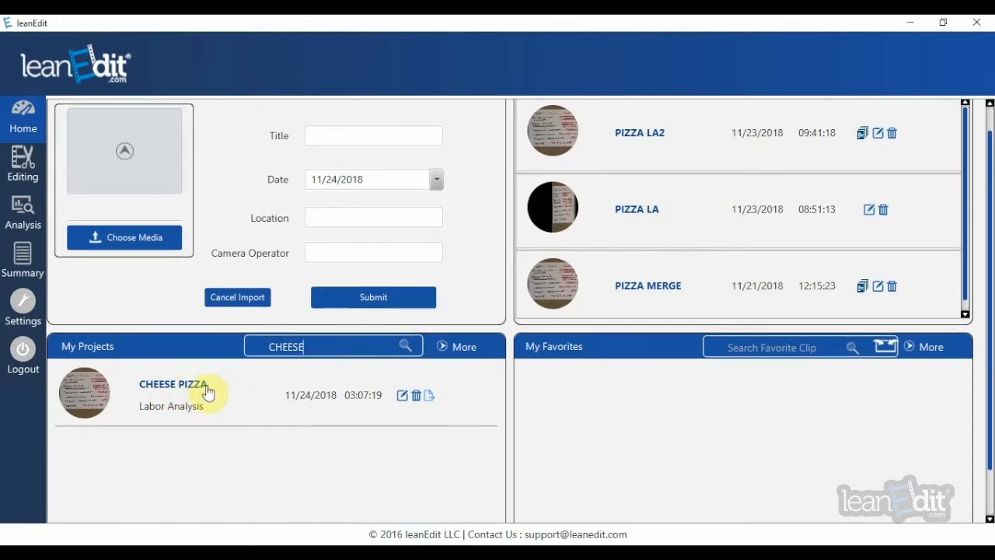
Clear the search term in My Projects and rerun the search to list all projects
key("BackSpace")
key("BackSpace")
key("BackSpace")
key("BackSpace")
key("BackSpace")
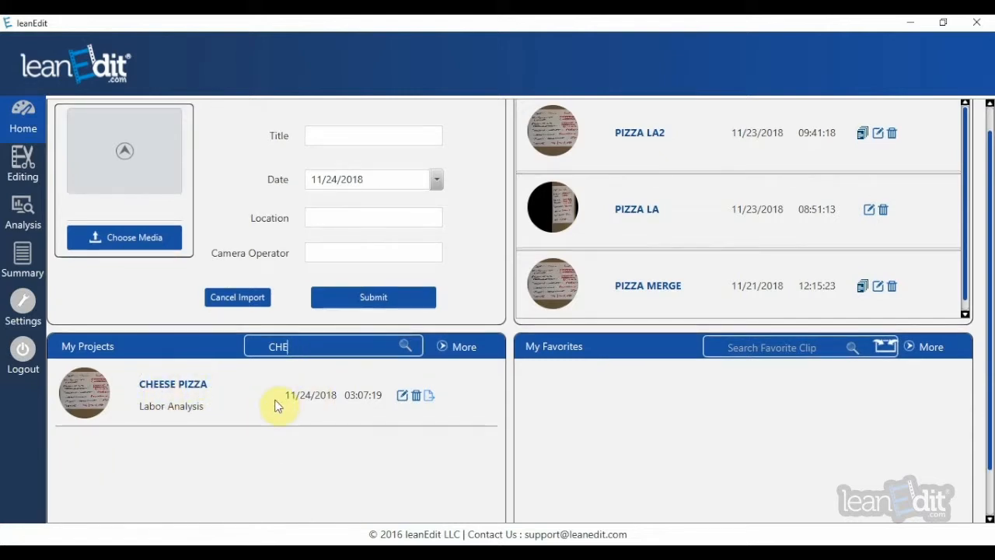
key("BackSpace")
left_click(405, 346)
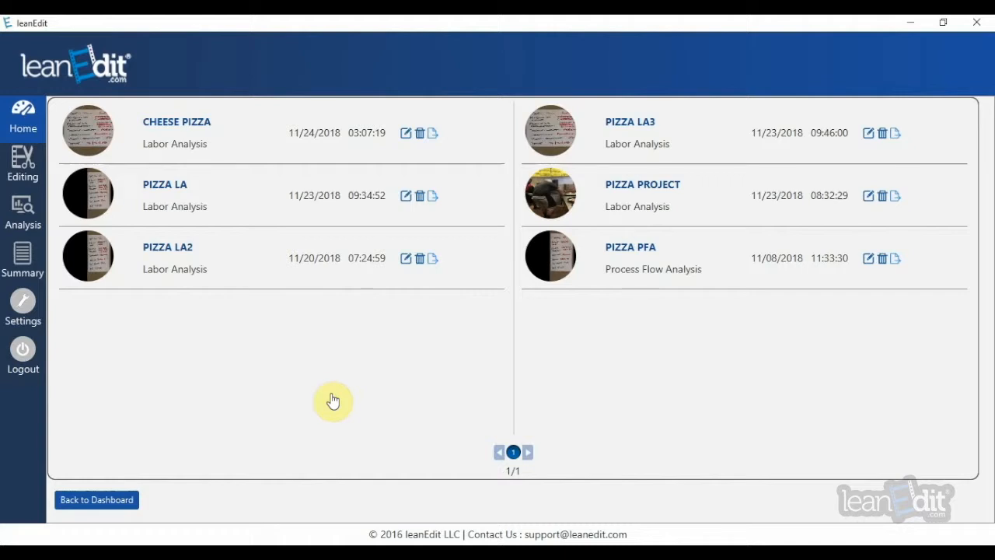
Open the CHEESE PIZZA labor analysis project for editing from My Projects
scroll(263, 411, "down", 1)
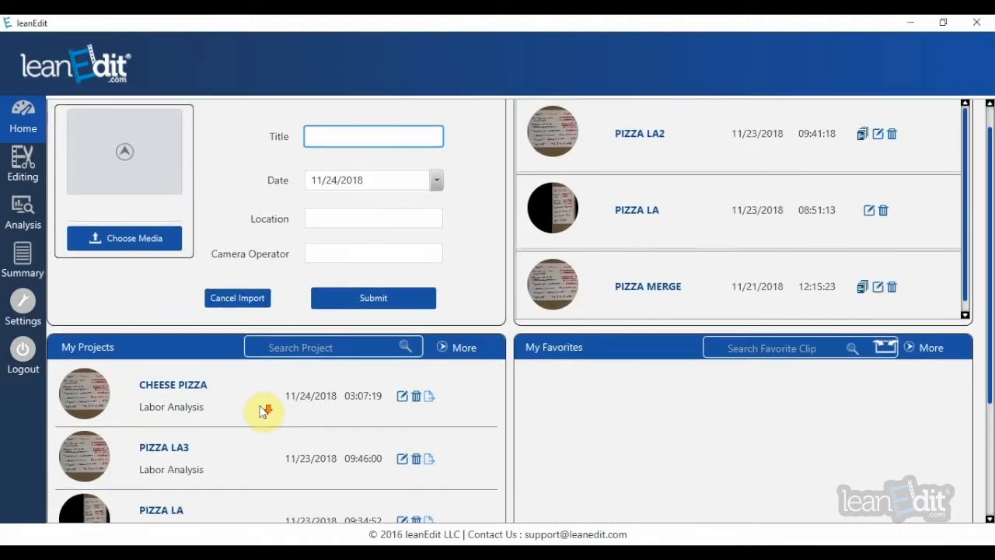
scroll(262, 411, "down", 3)
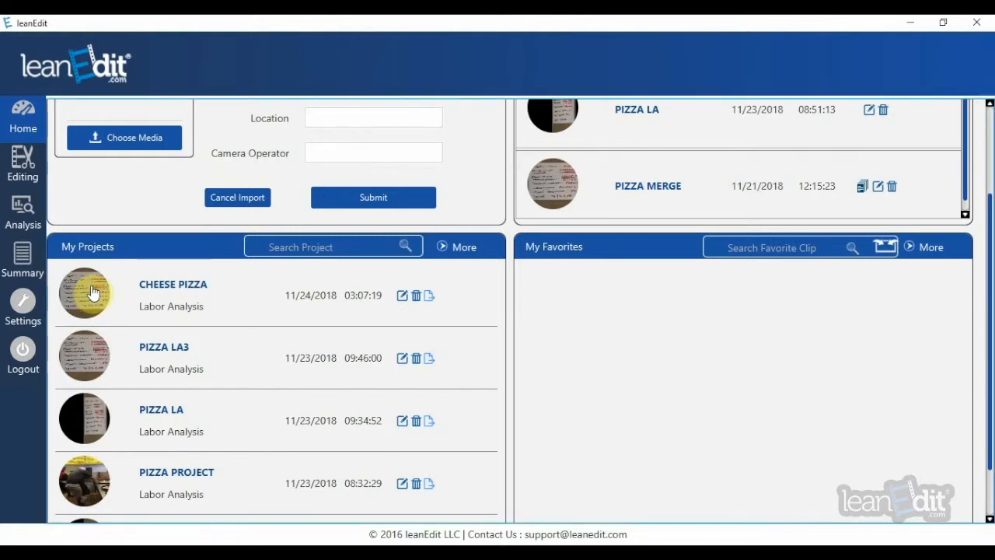
left_click(92, 291)
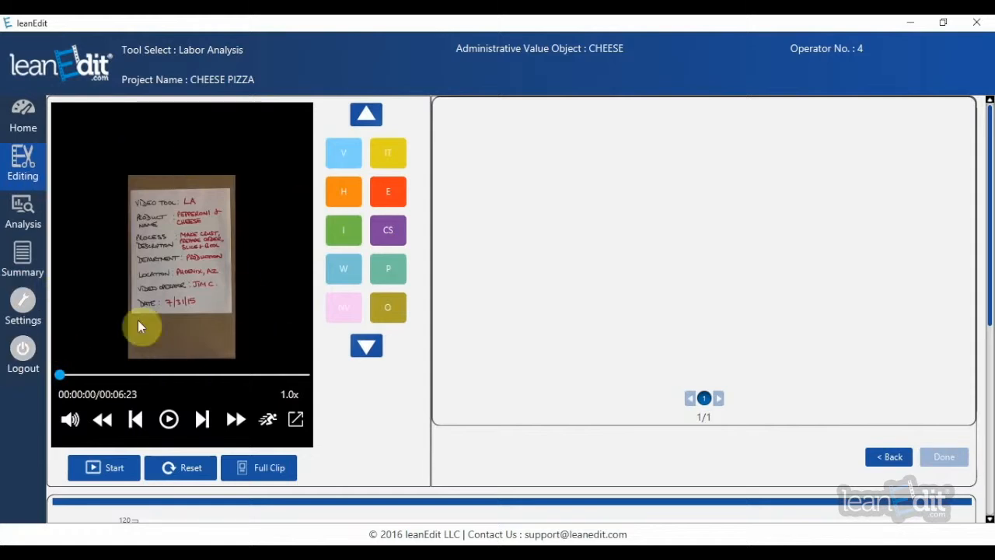
Preview the project video, muting its sound and jumping forward and back through the footage
left_click(168, 421)
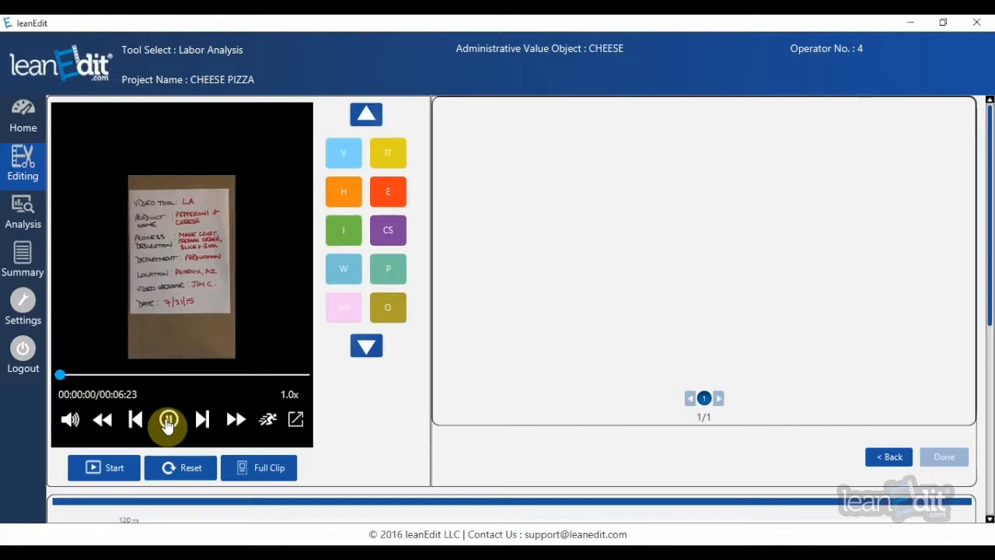
left_click(201, 420)
left_click(201, 420)
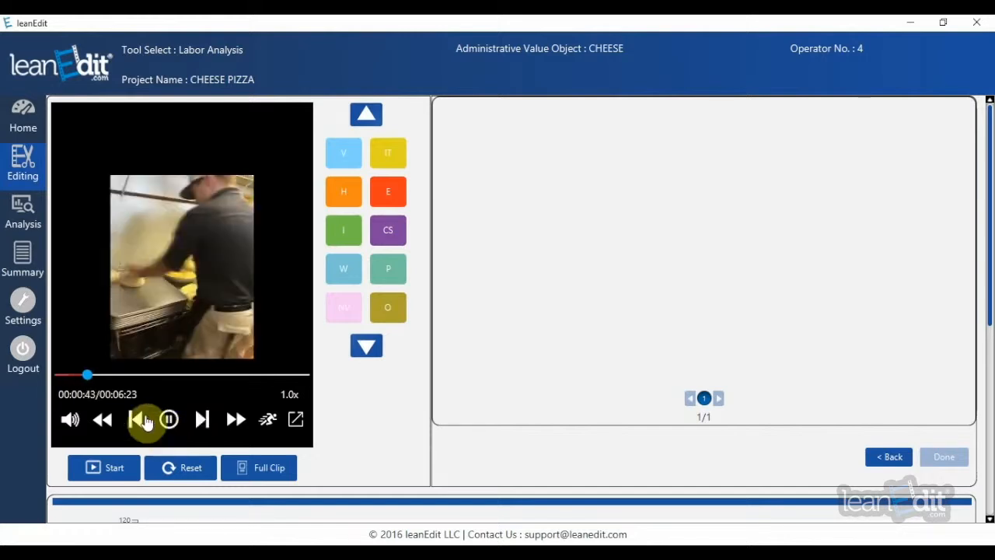
left_click(171, 424)
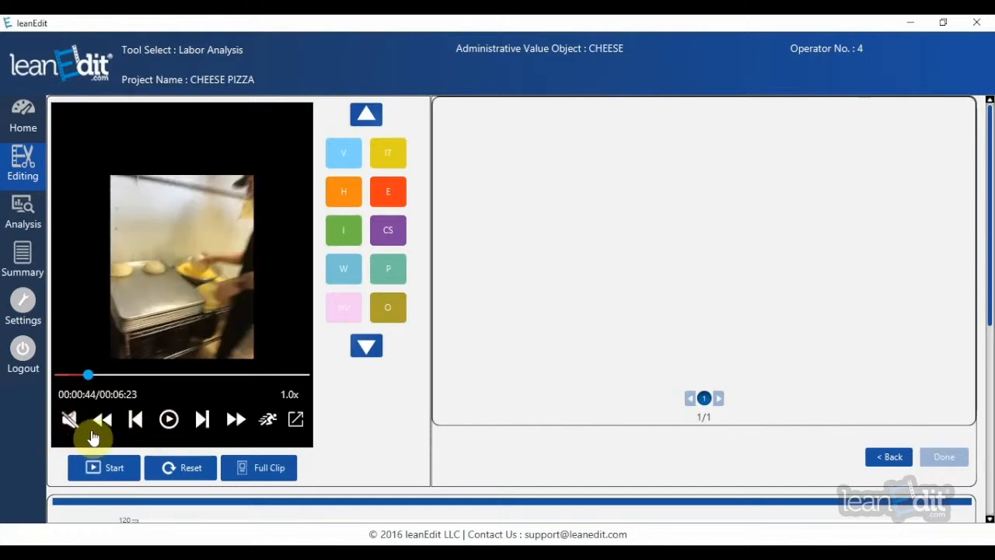
left_click(170, 420)
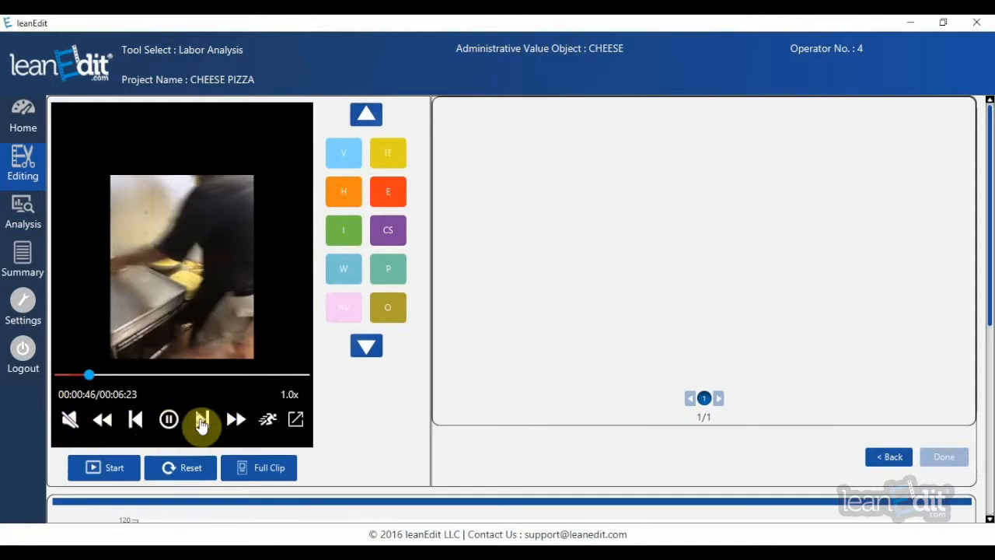
left_click(201, 420)
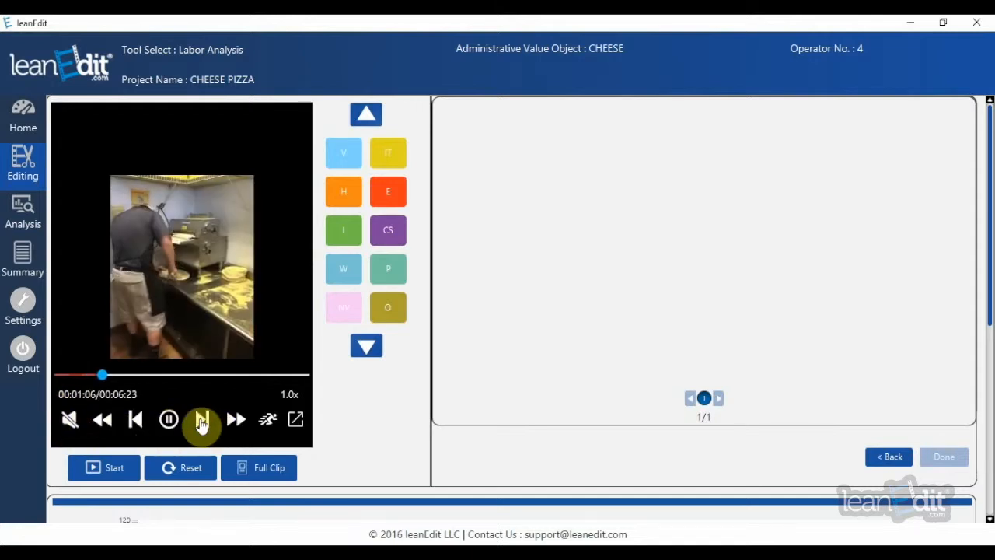
left_click(134, 420)
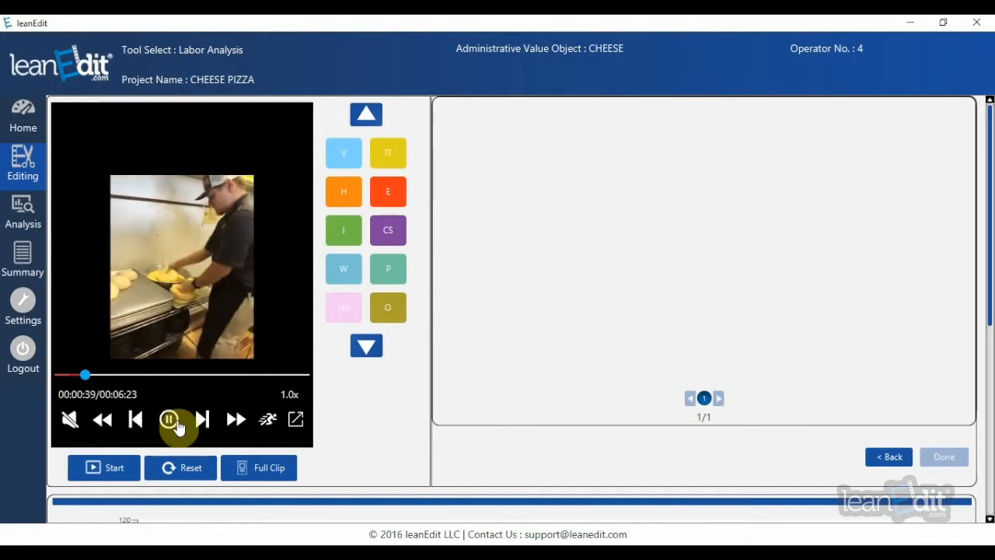
Speed the video playback up to 3.0x, slow it down to 0.4x, and restore it to 1.0x
left_click(232, 424)
left_click(231, 424)
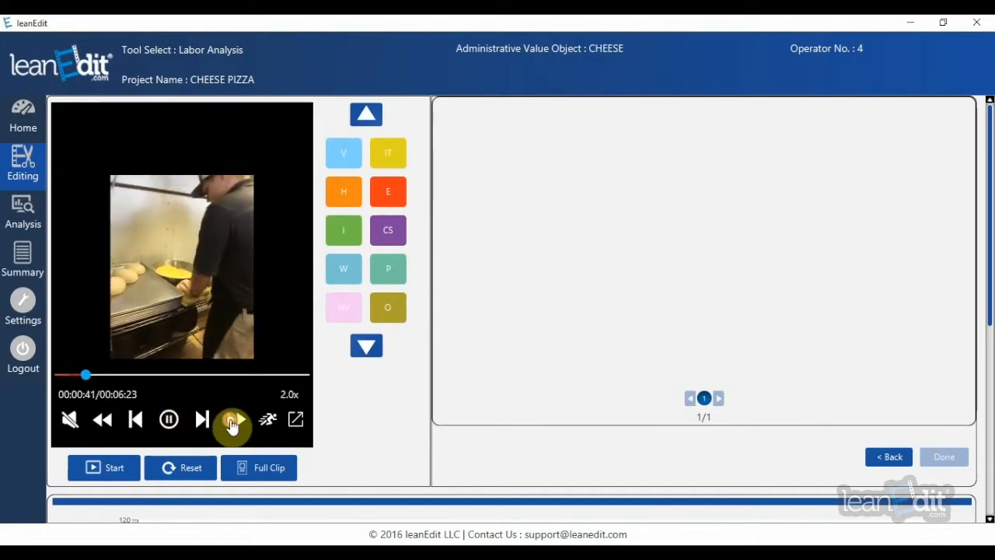
left_click(231, 424)
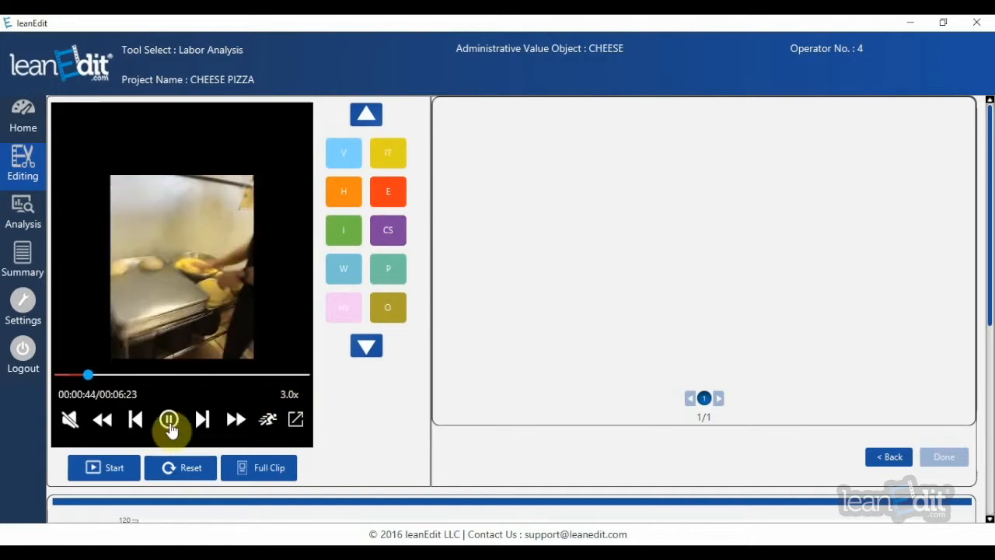
left_click(106, 420)
left_click(105, 420)
left_click(106, 420)
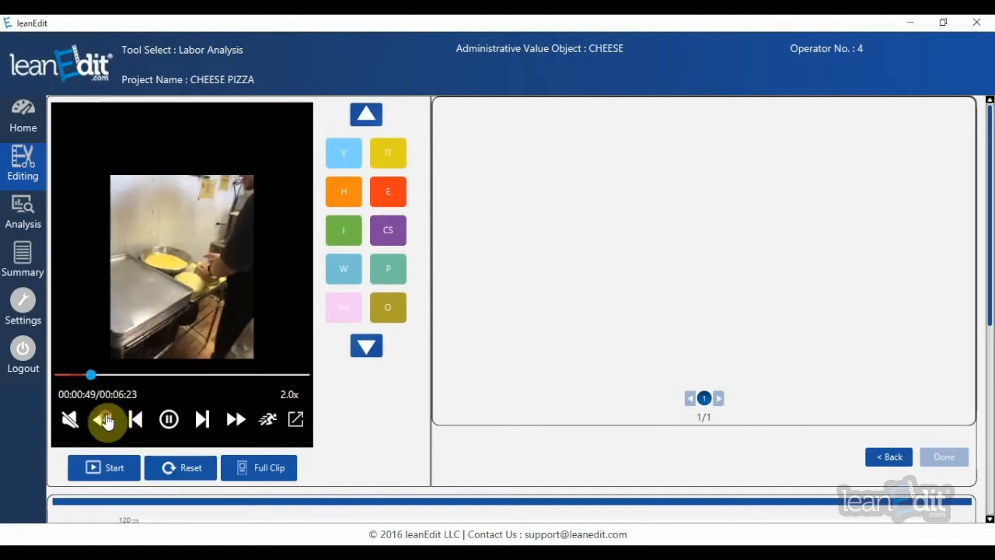
left_click(107, 420)
left_click(107, 421)
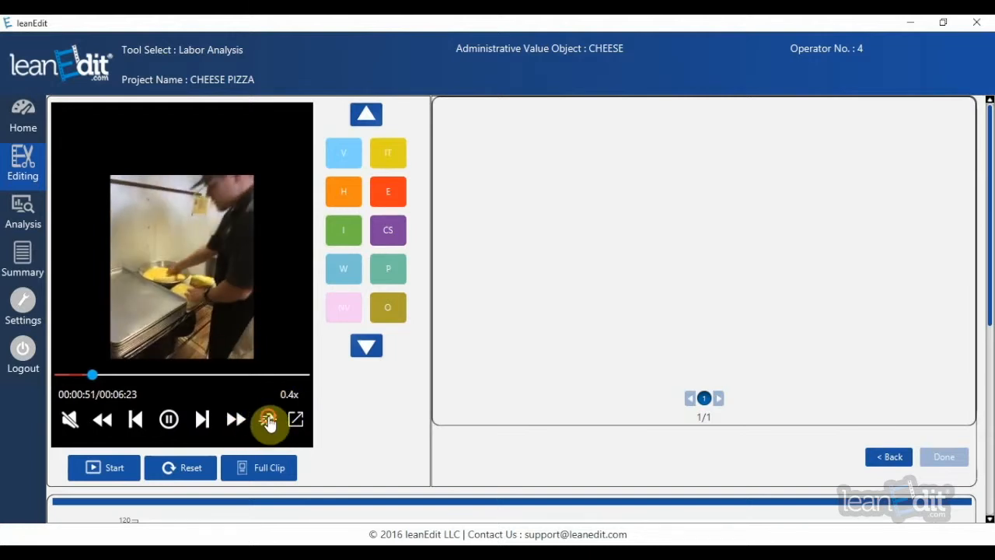
left_click(268, 422)
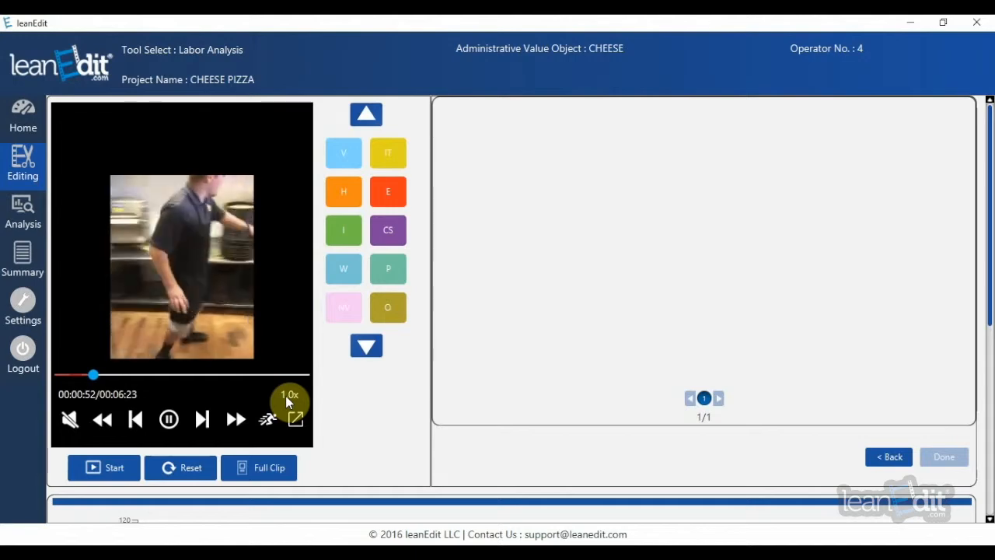
Reset the video to the beginning, play it to 00:00:09, and mark the start of the first clip there
left_click(169, 421)
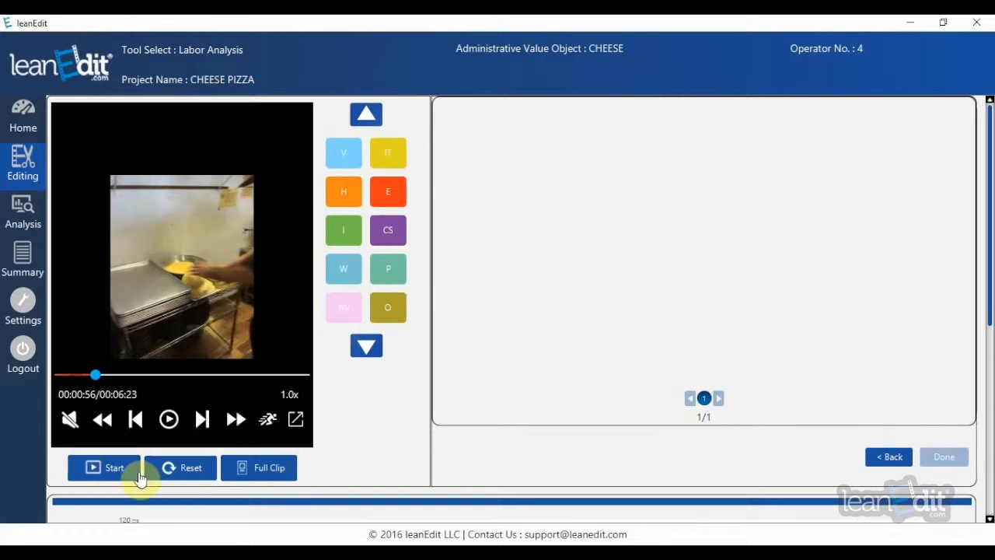
left_click(187, 471)
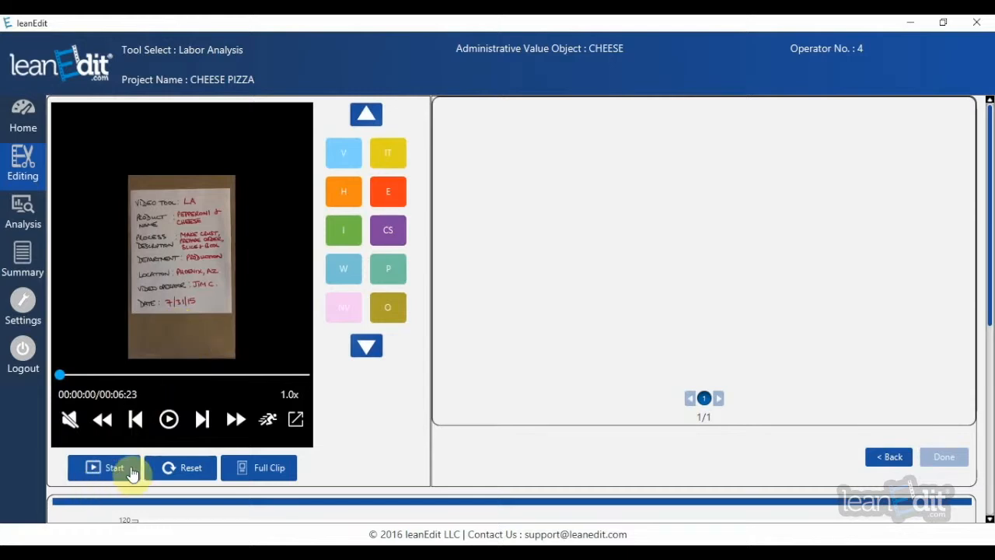
left_click(188, 266)
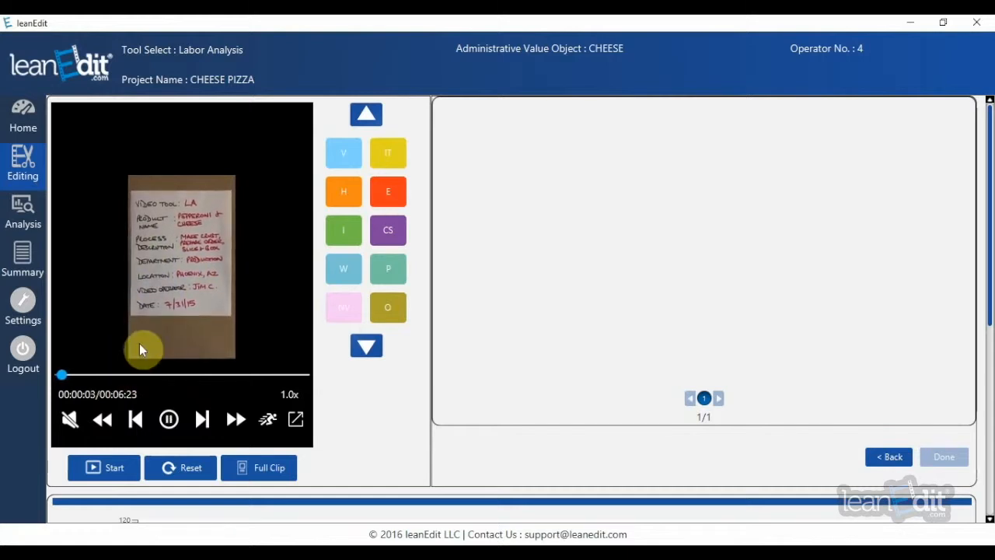
left_click(169, 419)
left_click(107, 470)
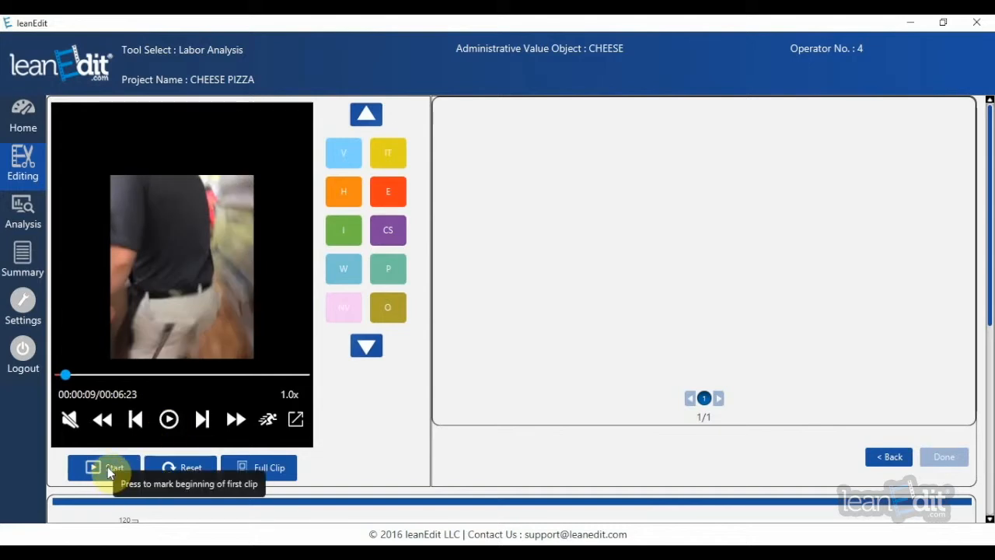
left_click(107, 467)
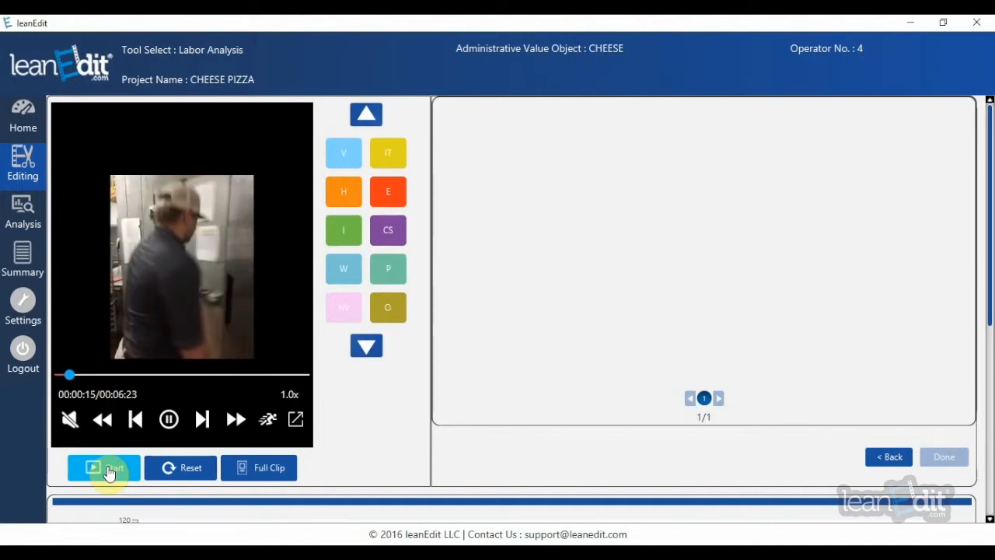
Pause the video at 00:00:19, categorize the clip as W, and enter the step description "WALK TO COLD BOX"
left_click(170, 310)
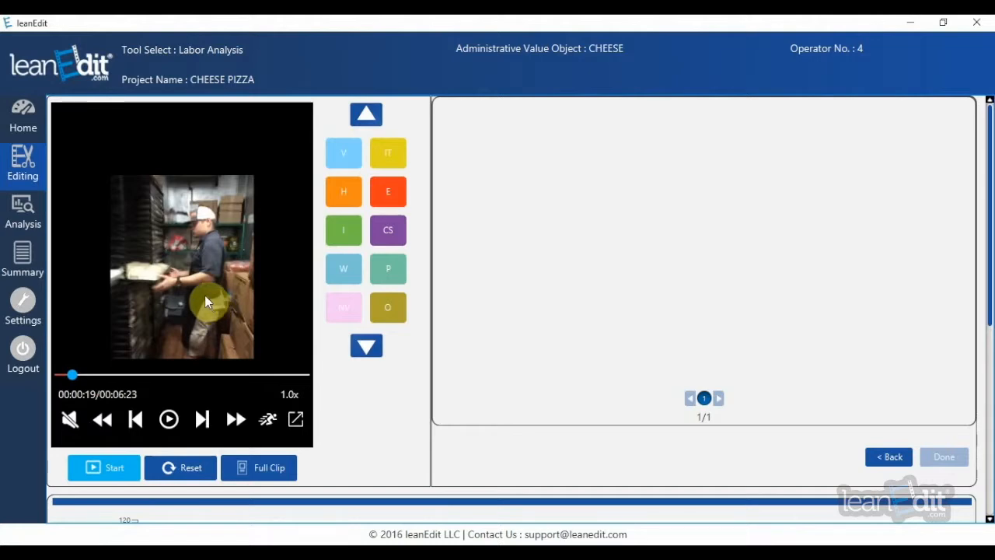
left_click(343, 274)
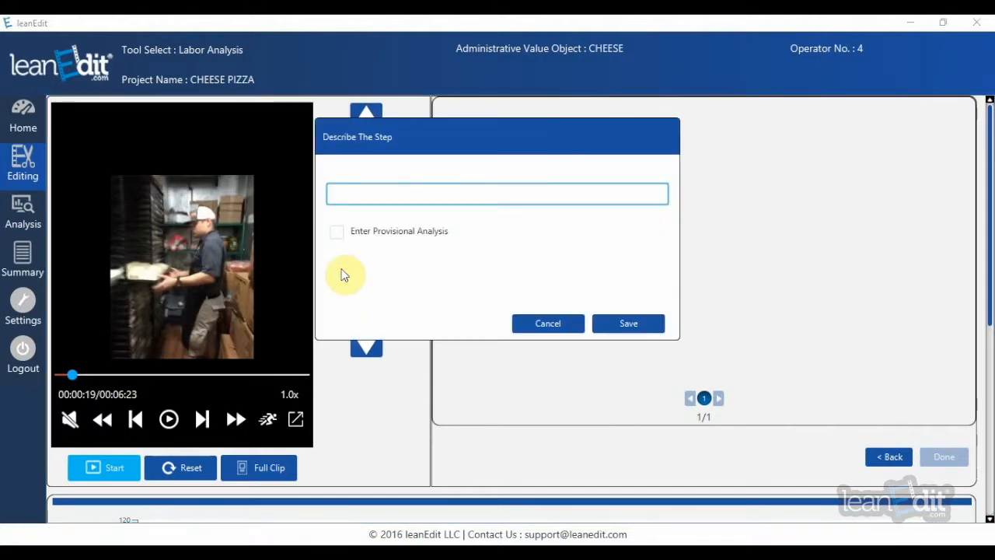
type("walk to cold box")
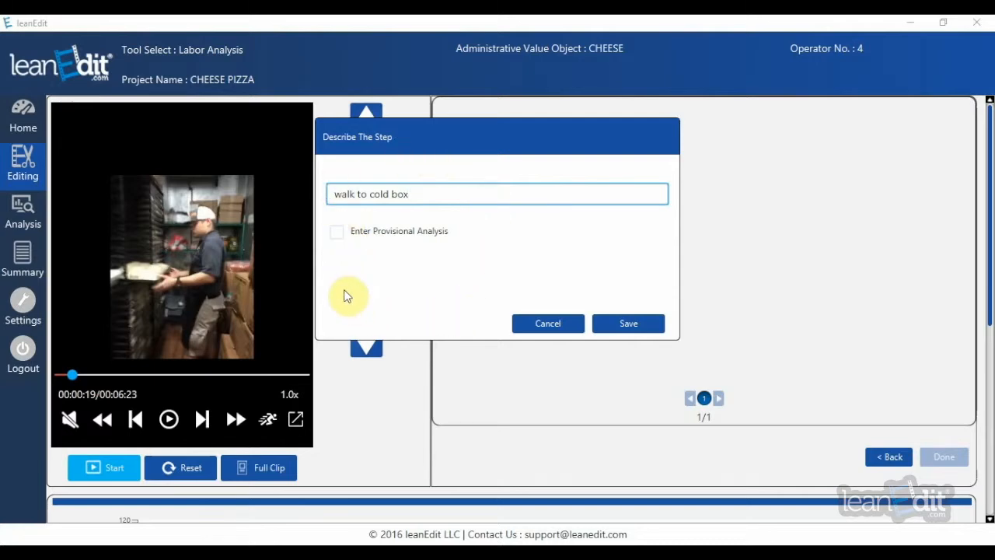
key("BackSpace")
key("BackSpace")
key("BackSpace")
key("BackSpace")
key("BackSpace")
key("BackSpace")
key("BackSpace")
key("BackSpace")
key("BackSpace")
key("BackSpace")
key("BackSpace")
key("BackSpace")
key("BackSpace")
key("BackSpace")
key("BackSpace")
type("WALK TO CO")
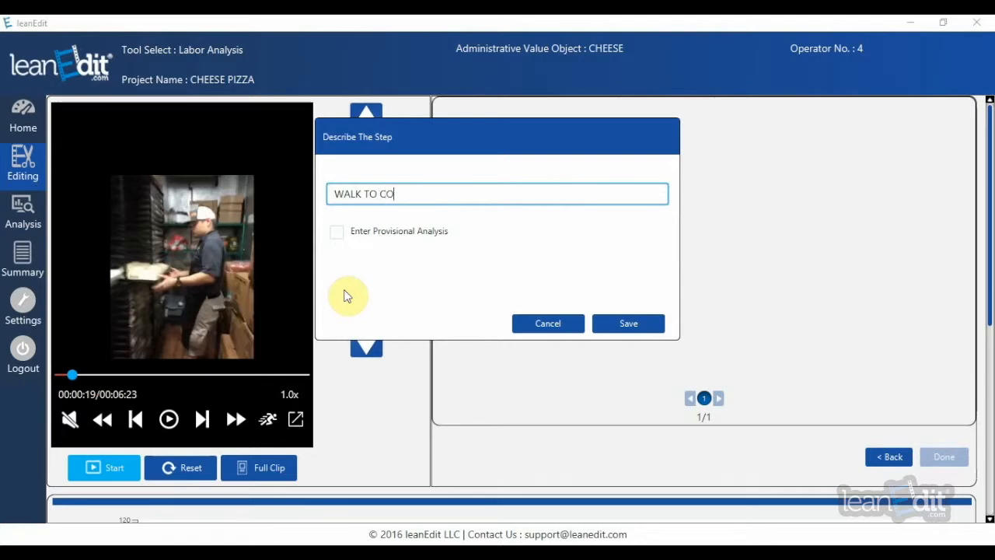
type("LD BOX")
Add the provisional analysis "MOVE WORK CENTER CLOSER TO COLD BOX" to the clip's step description and save the clip
left_click(336, 234)
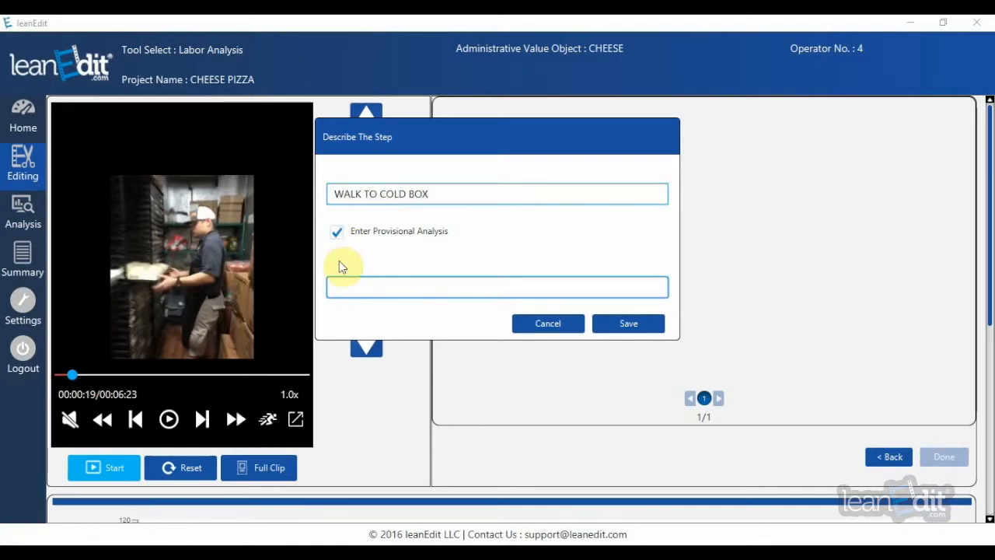
type("MOVE WORK CENTE")
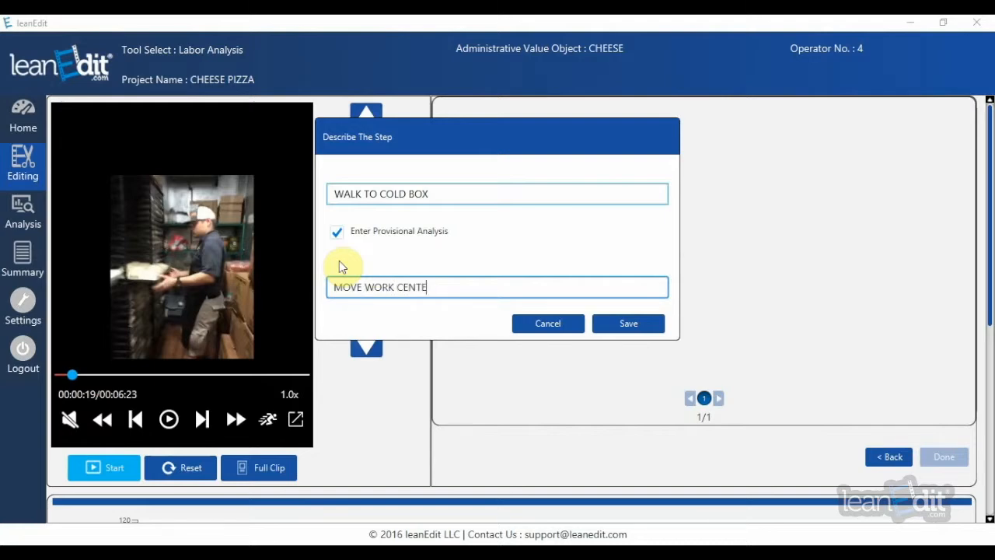
type("R CLOSER TO COLD BOX")
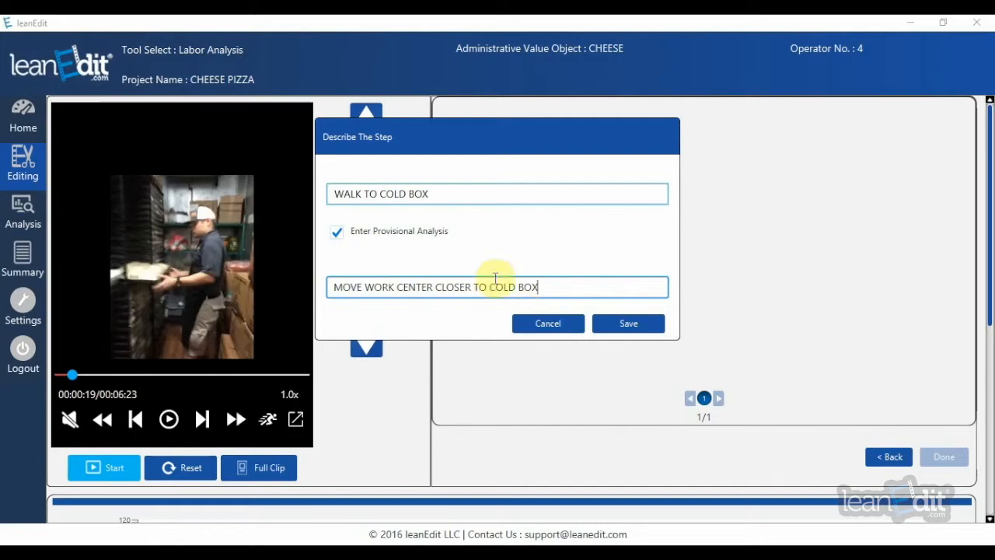
left_click(622, 328)
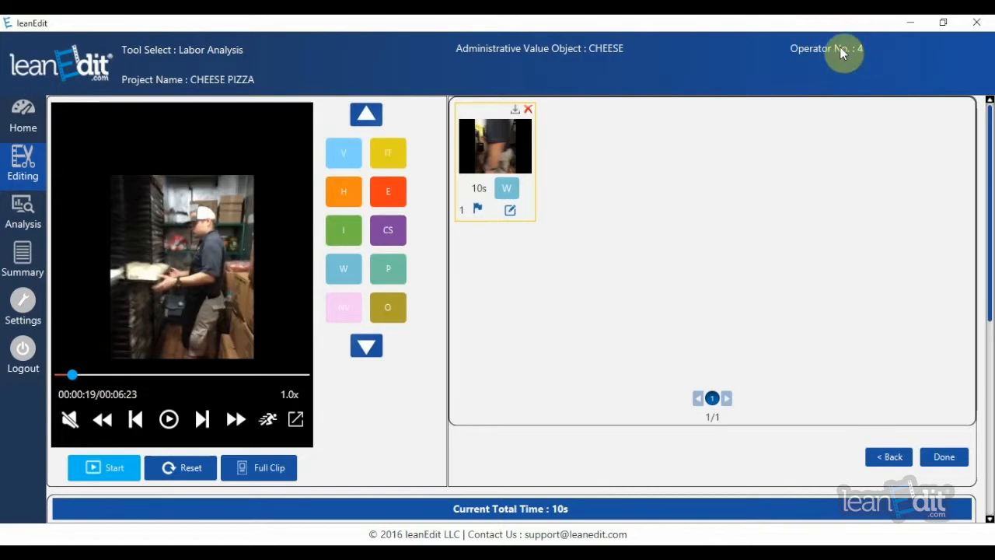
Preview the first clip's footage and check its description without changing it
left_click(485, 153)
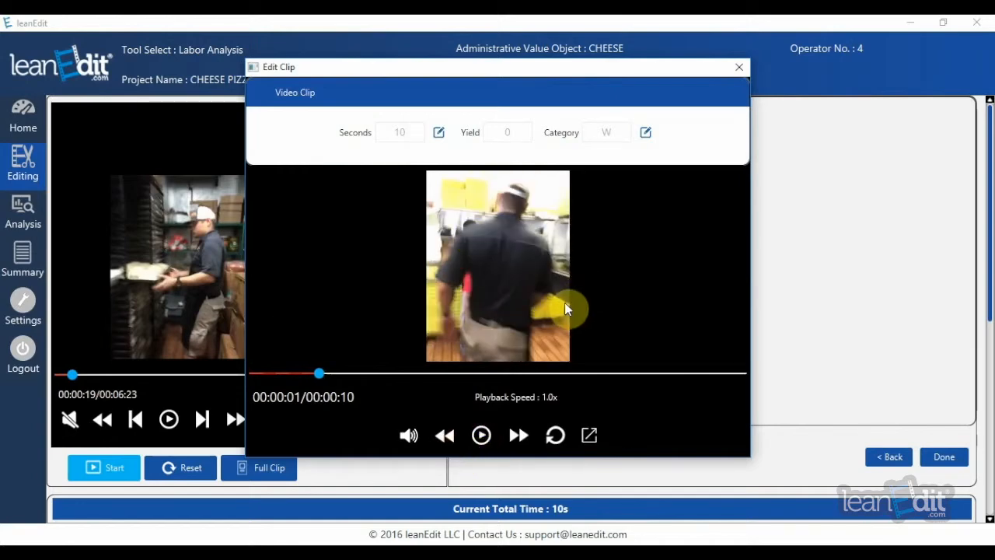
key("Escape")
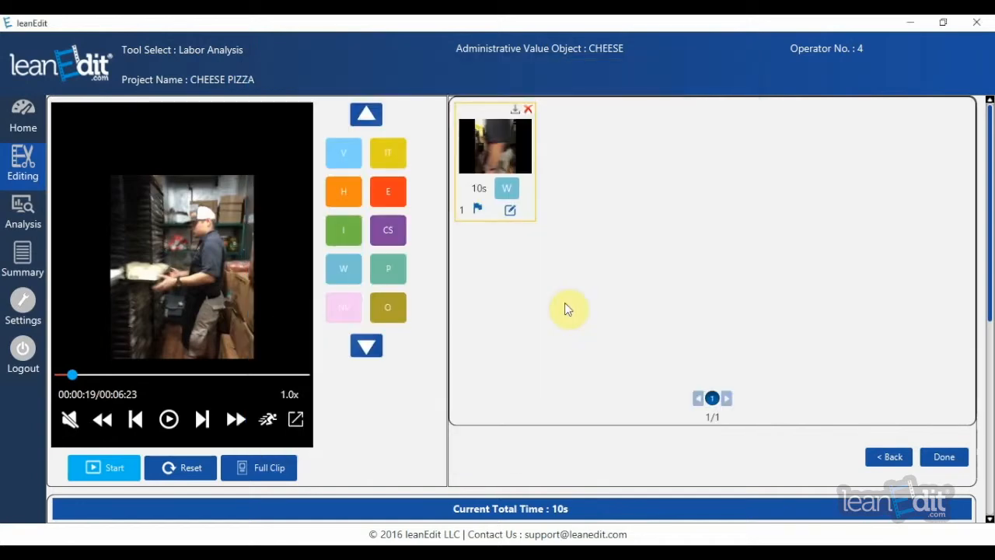
left_click(509, 210)
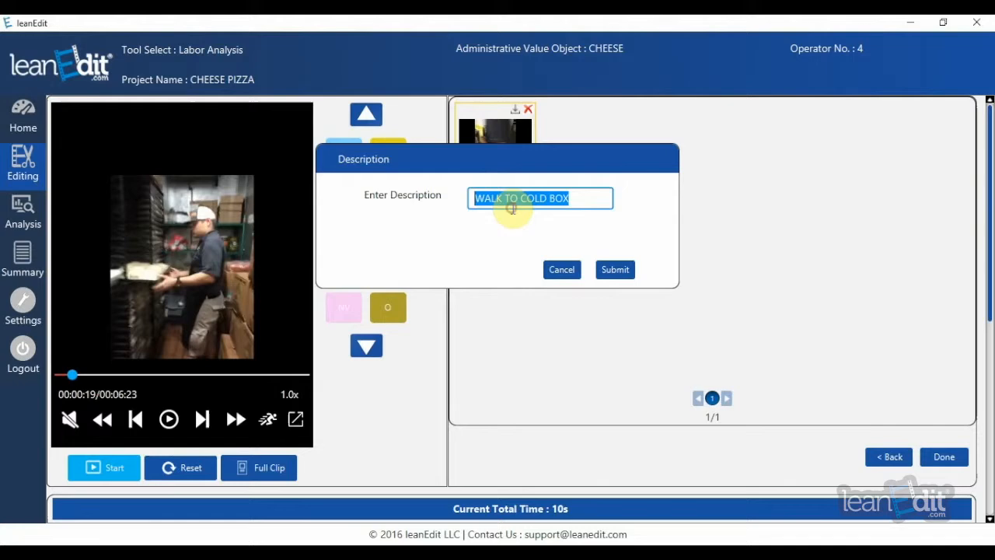
left_click(565, 269)
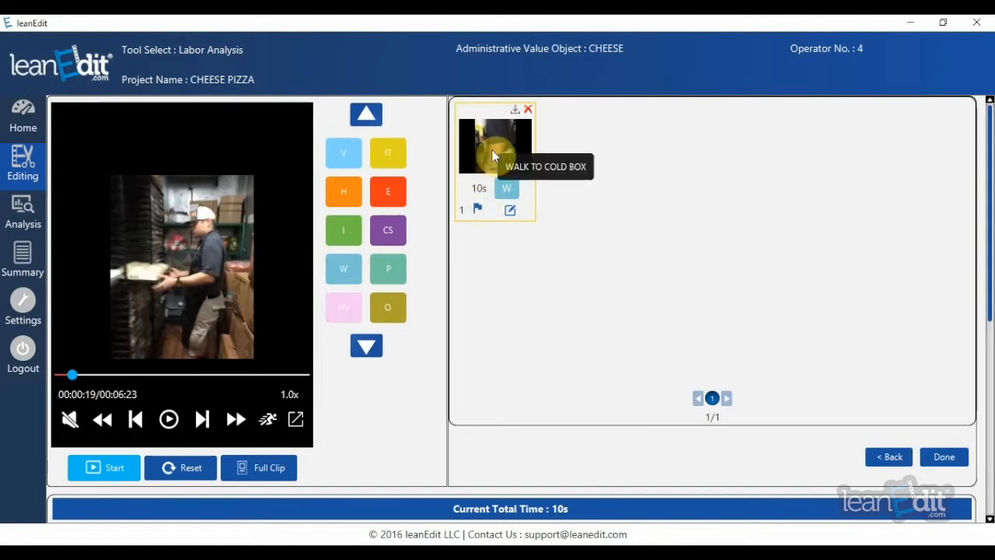
Export the first clip to the Desktop as the MP4 video "CHEESE PIZZA_clipid_1_W"
left_click(516, 111)
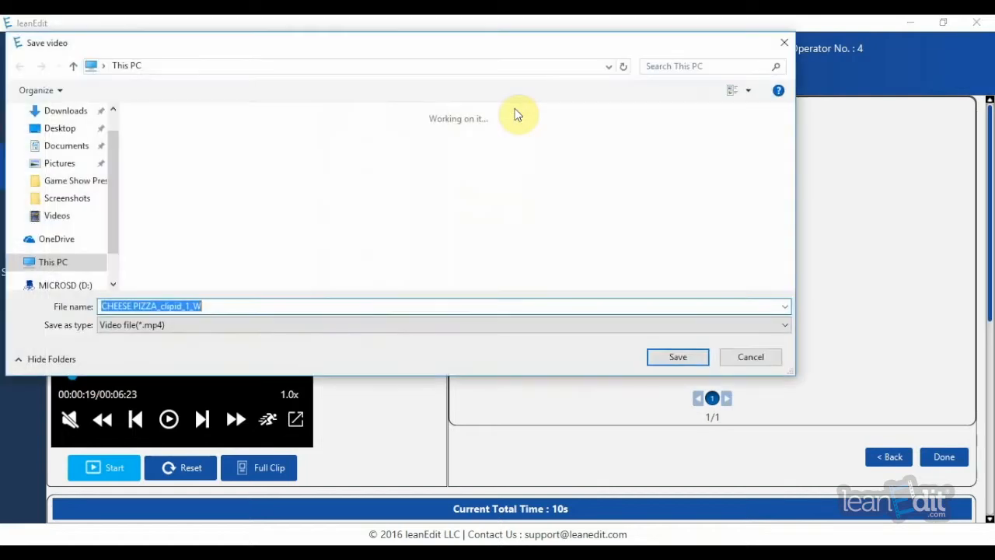
left_click(57, 128)
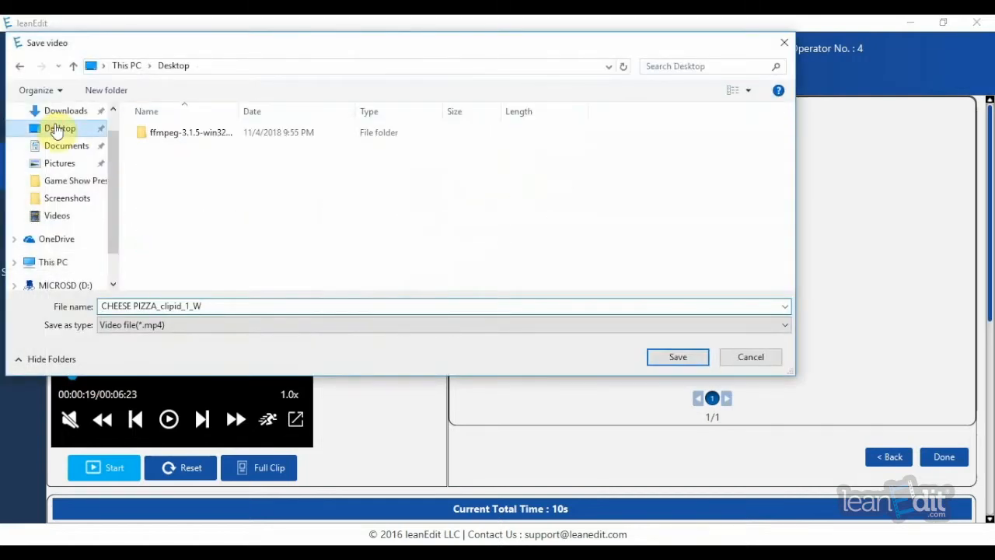
left_click(671, 360)
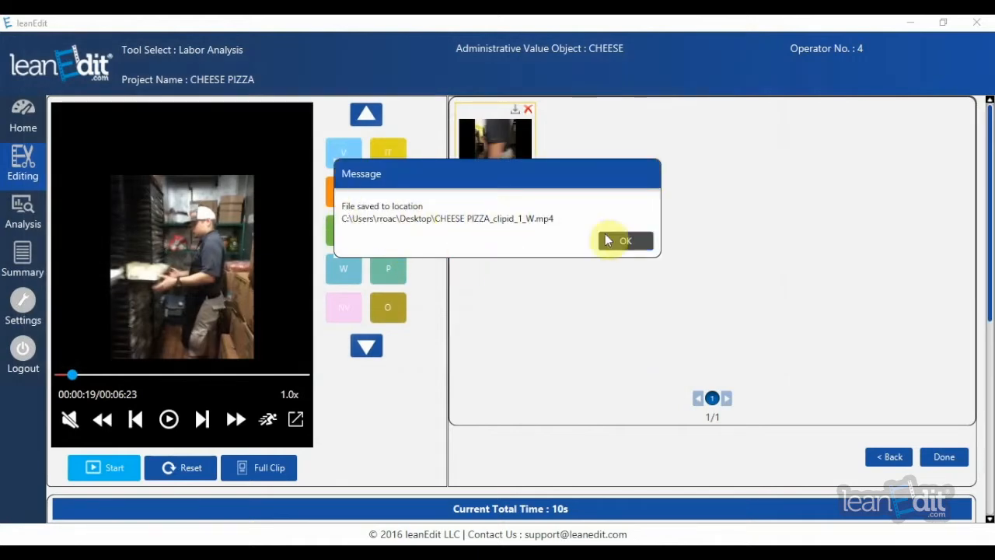
left_click(624, 243)
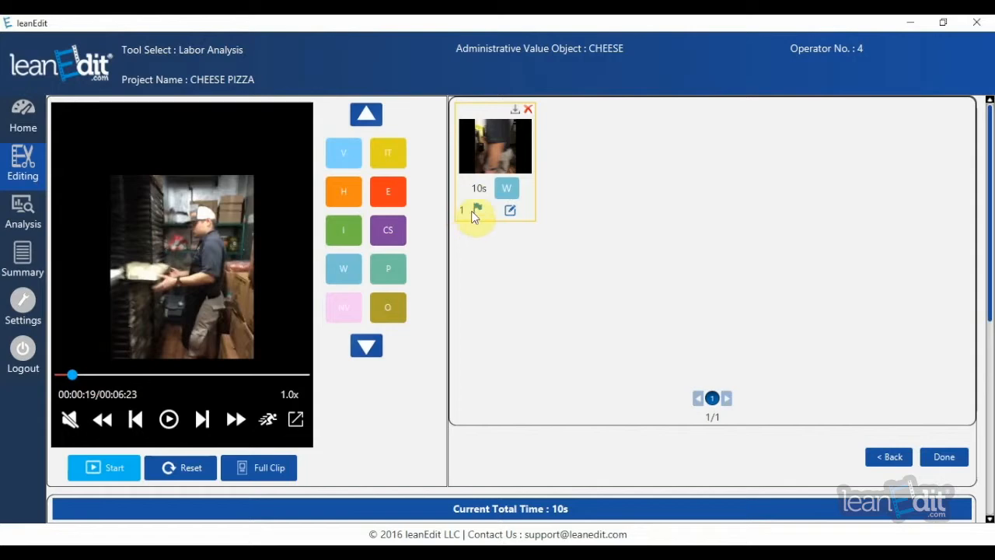
Inspect the first clip's editable seconds and category settings, leaving both as they are
double_click(500, 158)
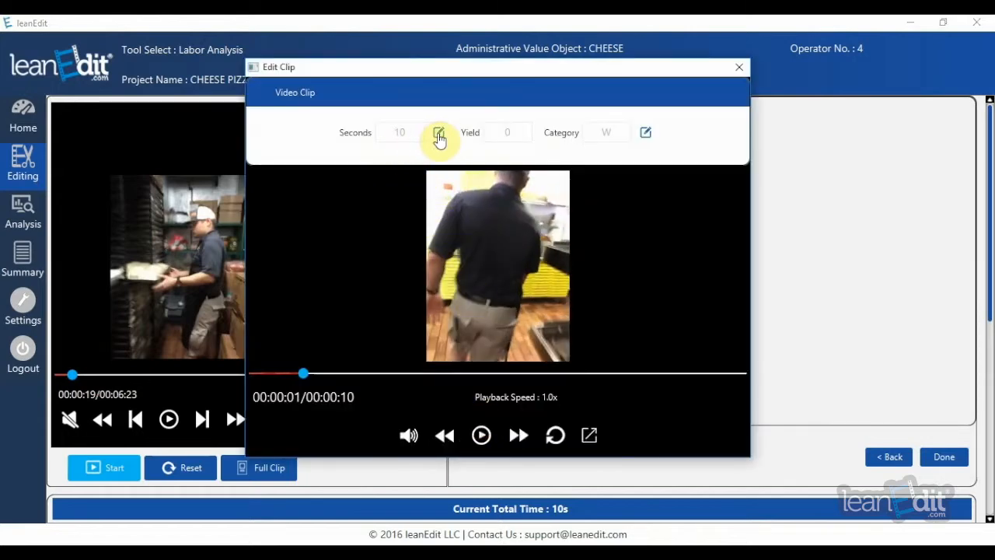
left_click(439, 136)
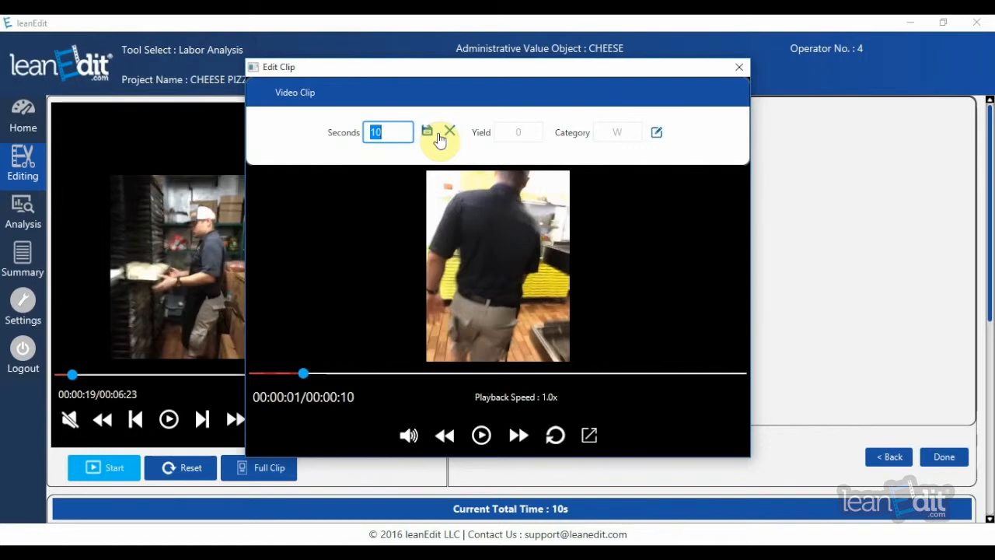
left_click(450, 132)
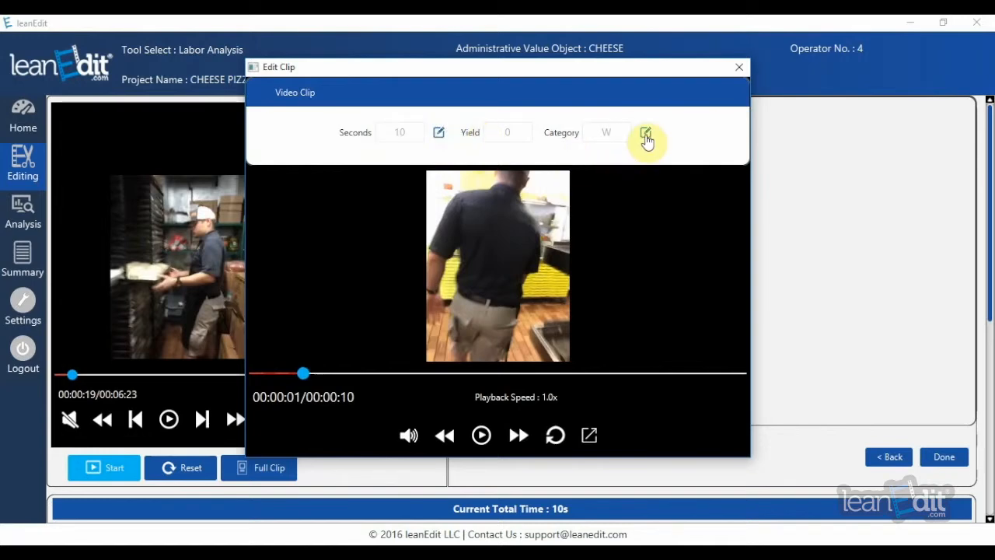
left_click(645, 137)
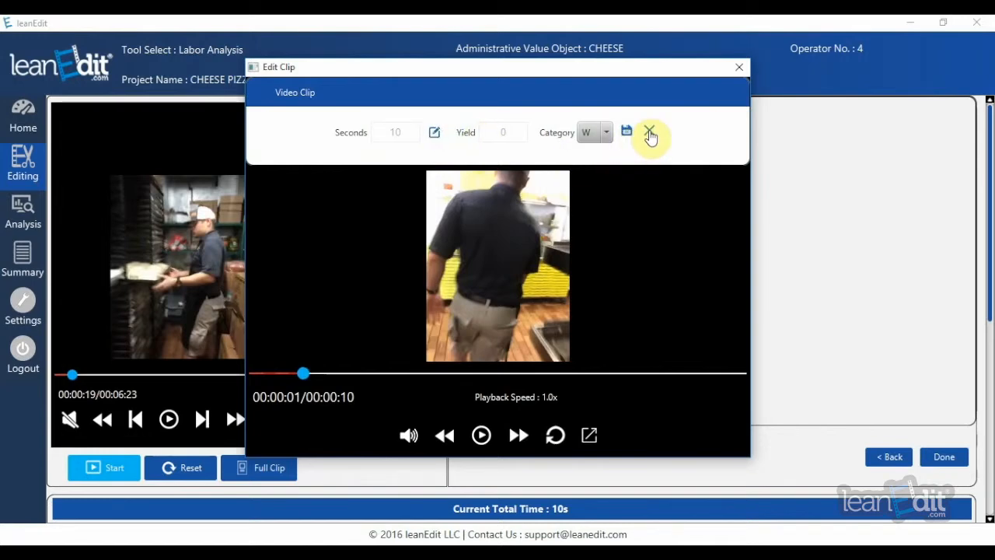
left_click(649, 133)
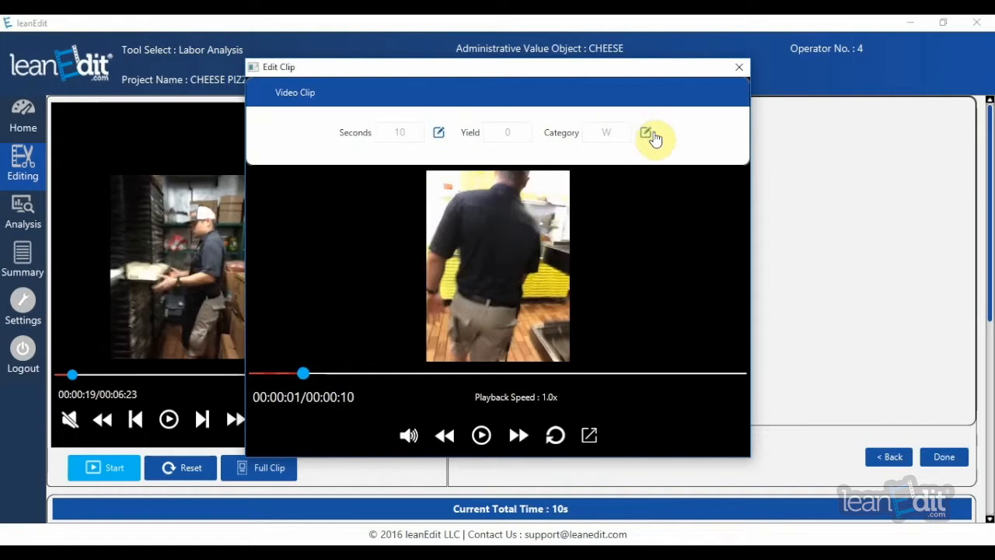
left_click(738, 69)
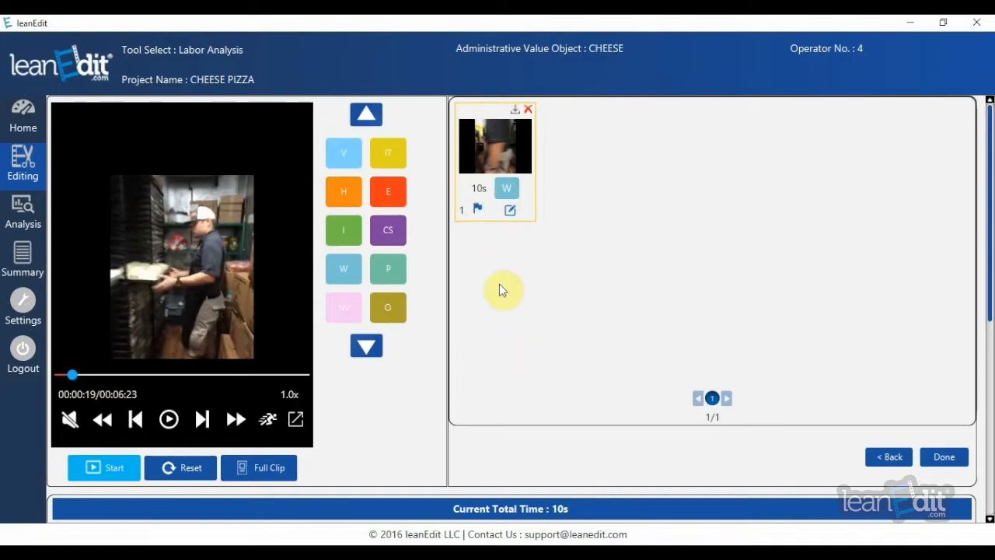
Set the first clip's duration to 15 seconds, save the value and close the clip editor
left_click(509, 210)
left_click(480, 434)
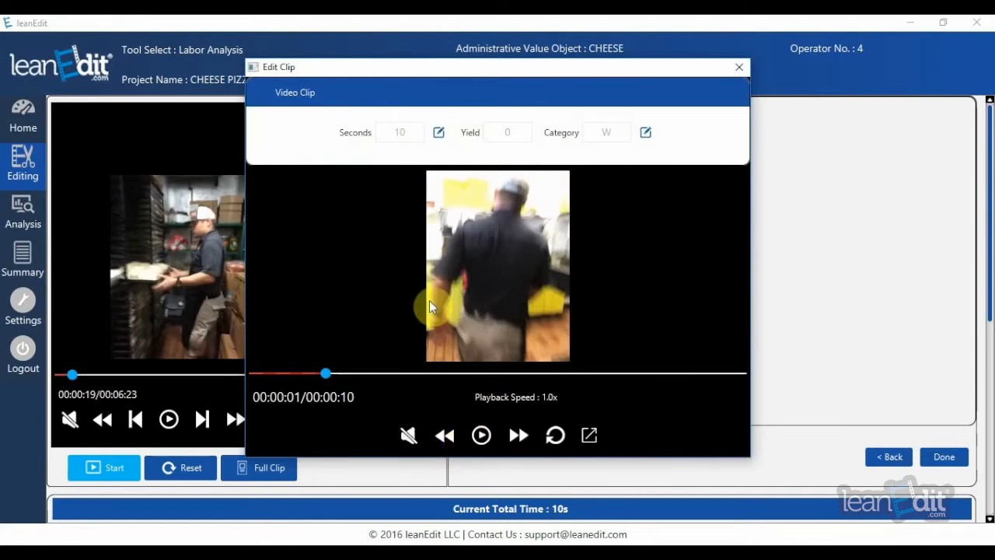
left_click(439, 132)
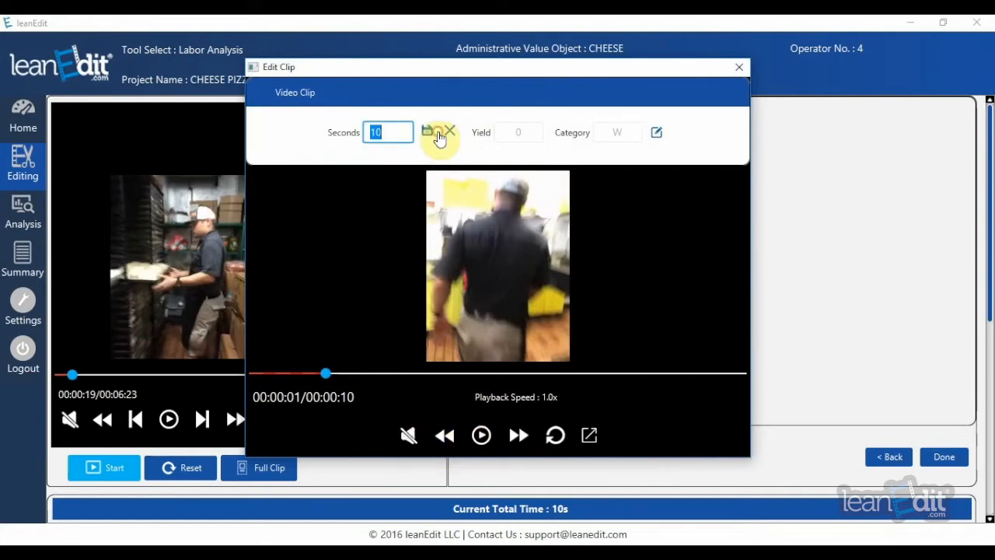
type("1")
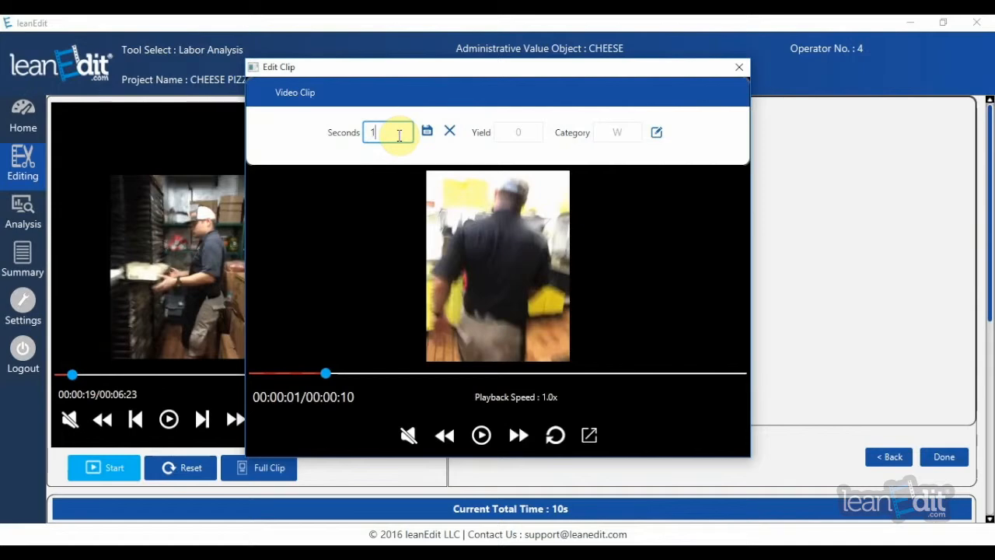
type("5")
left_click(427, 131)
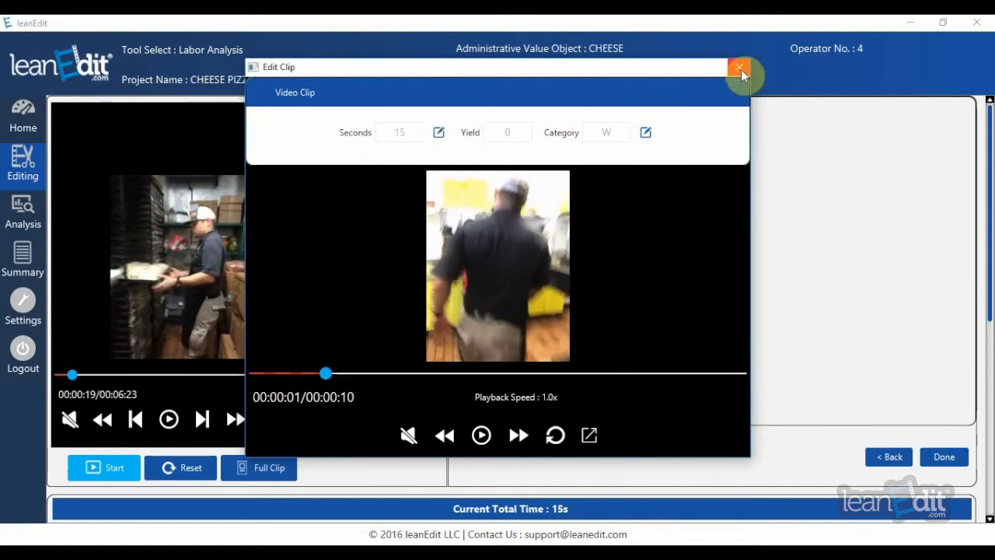
left_click(740, 68)
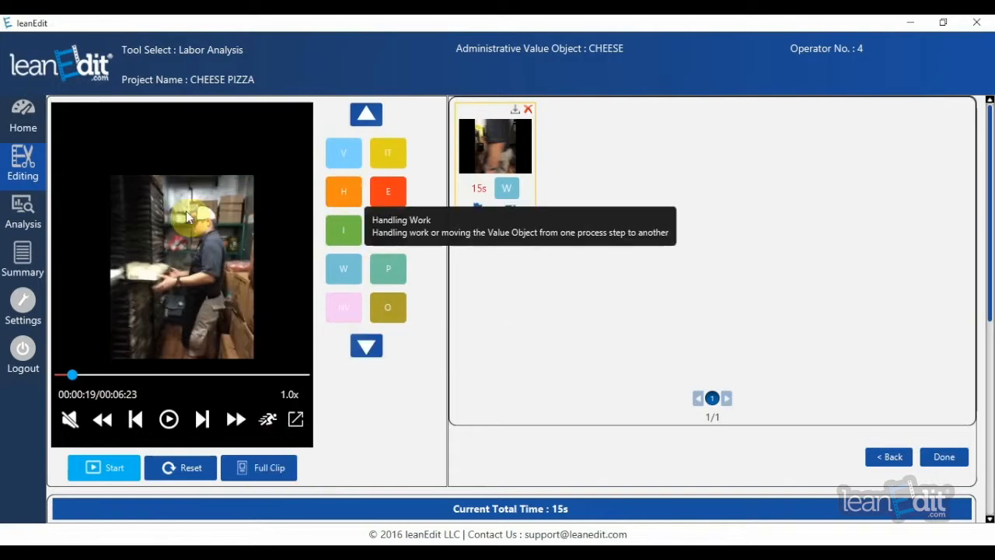
Play the video on to 00:00:21, categorize the clip as P, and save it with the description "PICK DOUGH FROM SHELF"
left_click(168, 251)
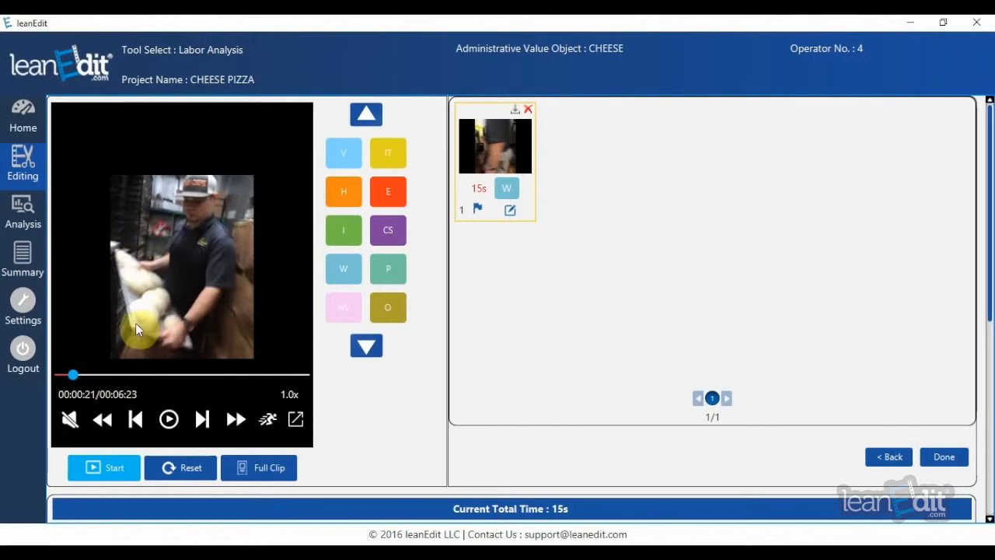
left_click(388, 272)
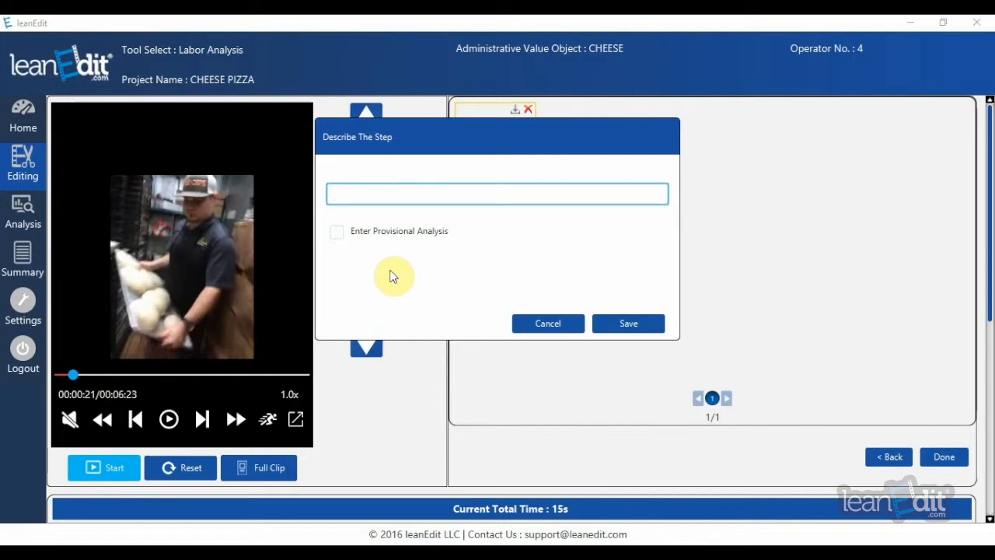
type("PICK DOUGH FROM SHELF")
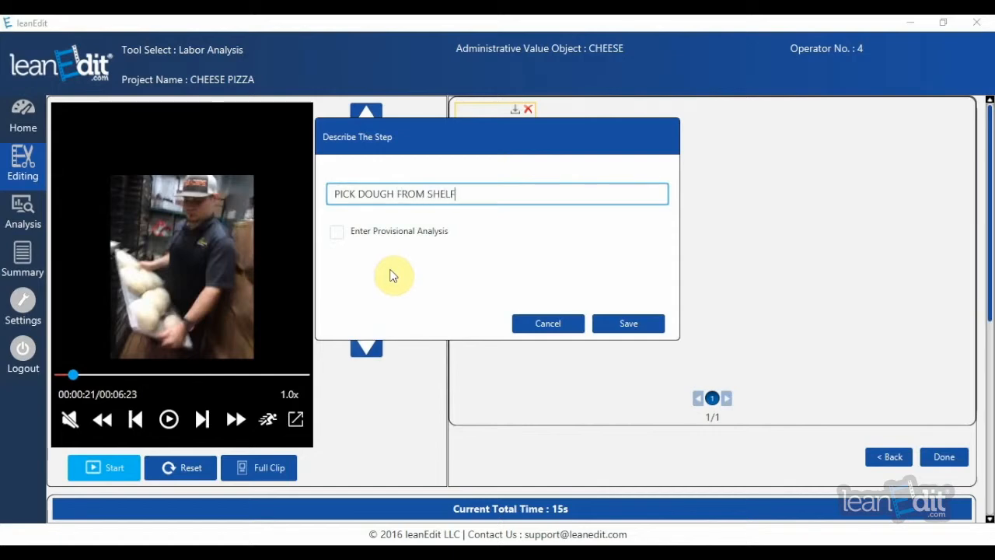
key("Return")
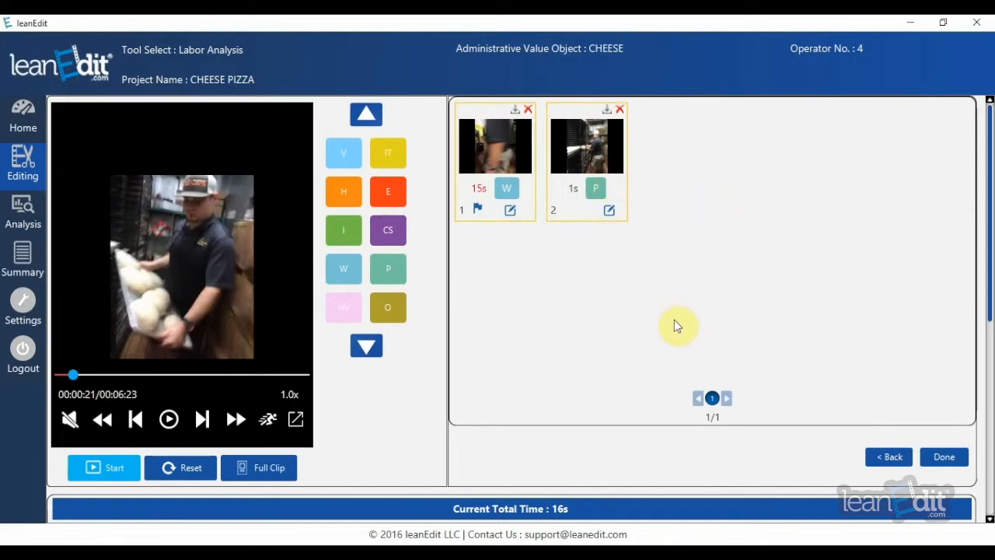
Examine the chart of time percentages by work category and the current total time
scroll(674, 319, "down", 5)
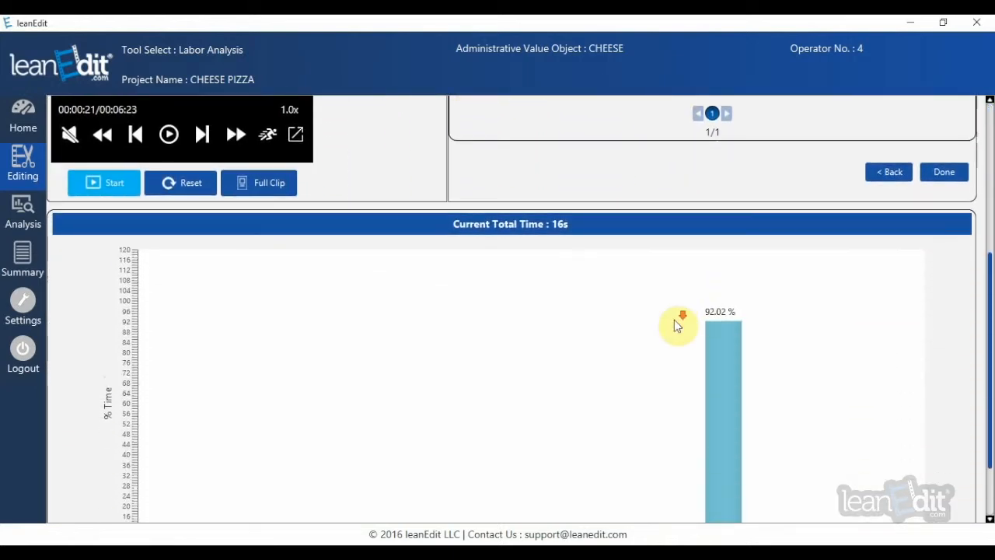
scroll(674, 319, "down", 2)
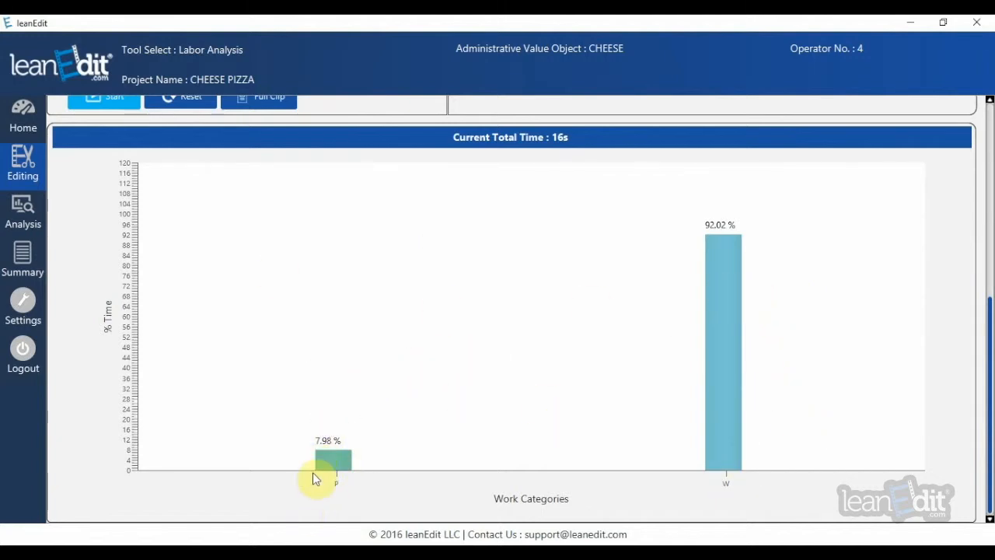
scroll(536, 417, "up", 1)
scroll(539, 417, "up", 4)
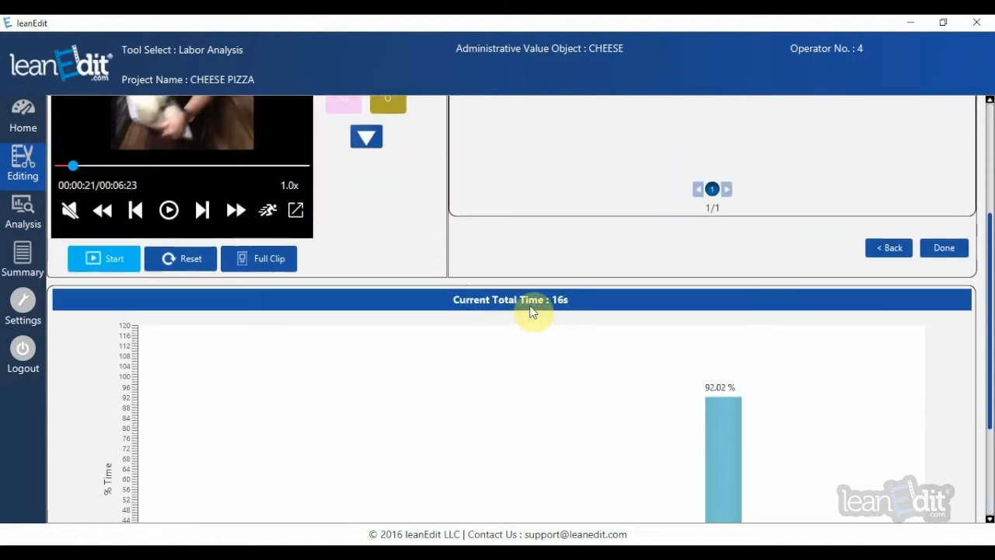
scroll(523, 400, "up", 5)
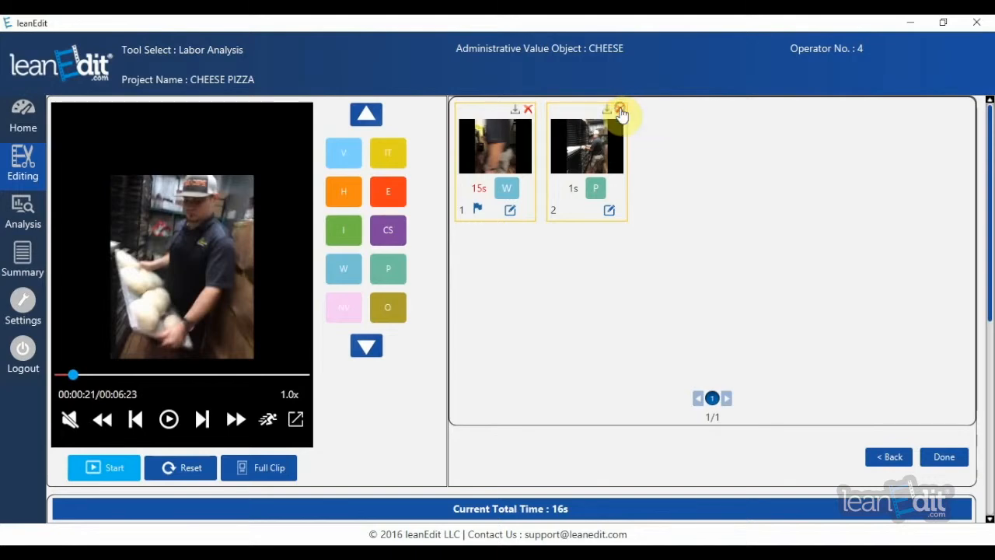
Request deletion of the second clip and decline the confirmation
left_click(621, 109)
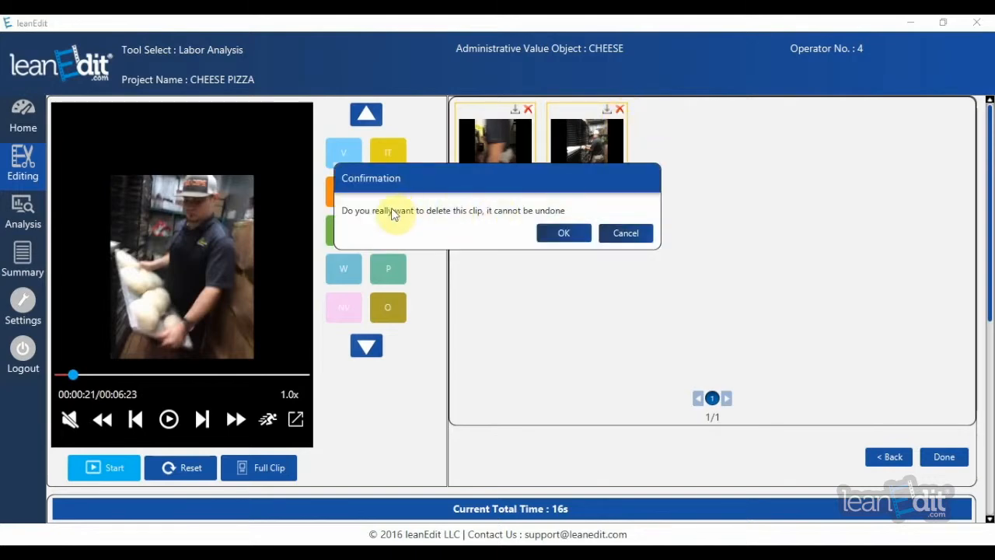
left_click(623, 235)
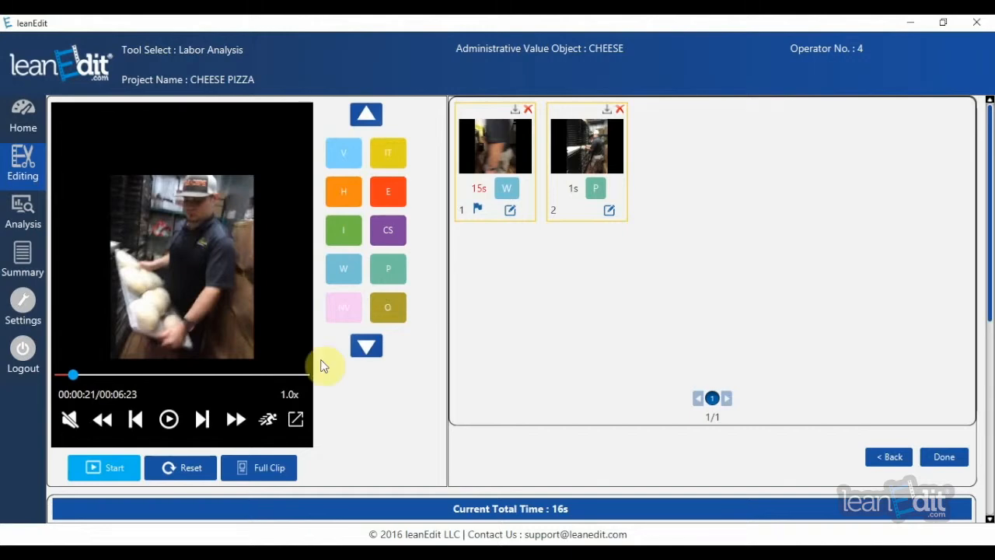
Enlarge the video player to full screen, play the video on and pause it at 00:00:30
left_click(295, 420)
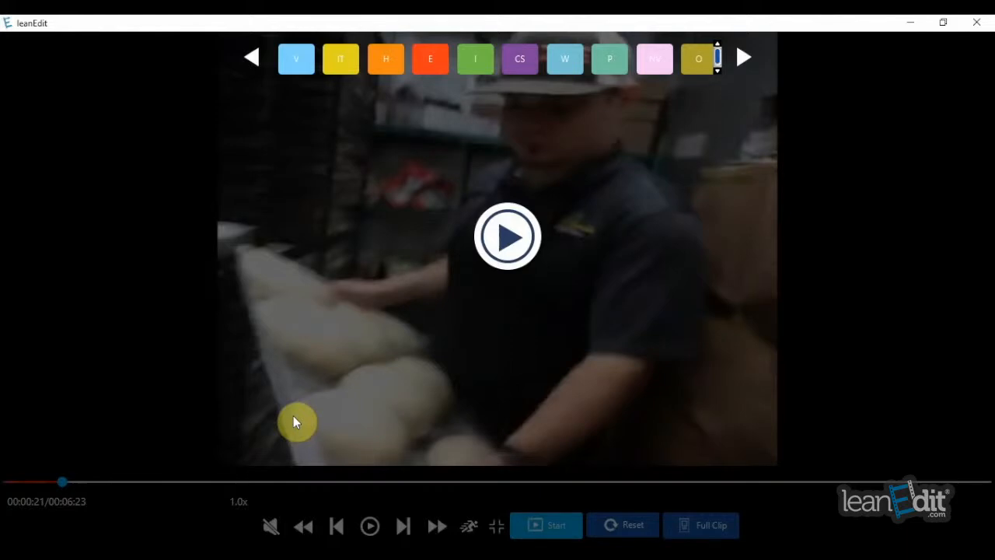
left_click(503, 238)
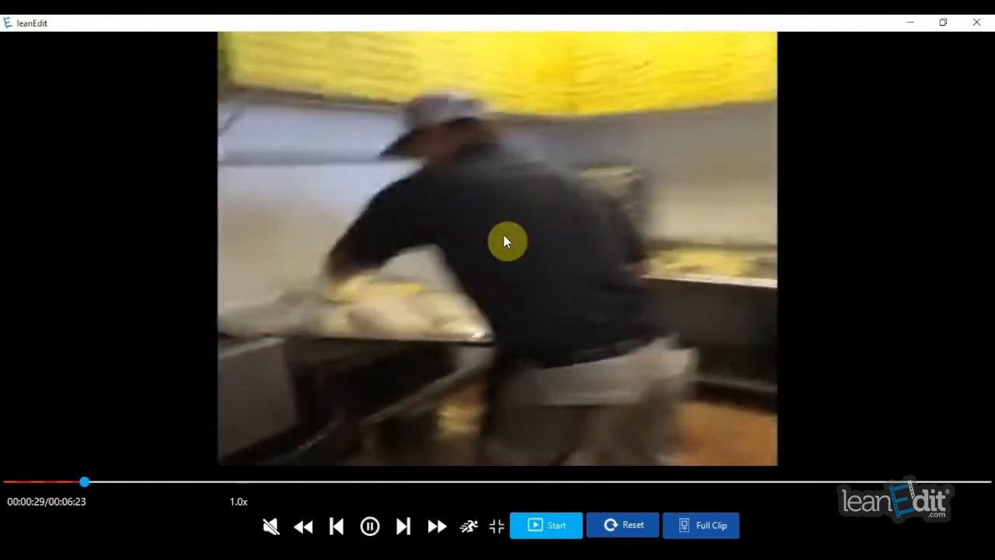
left_click(504, 238)
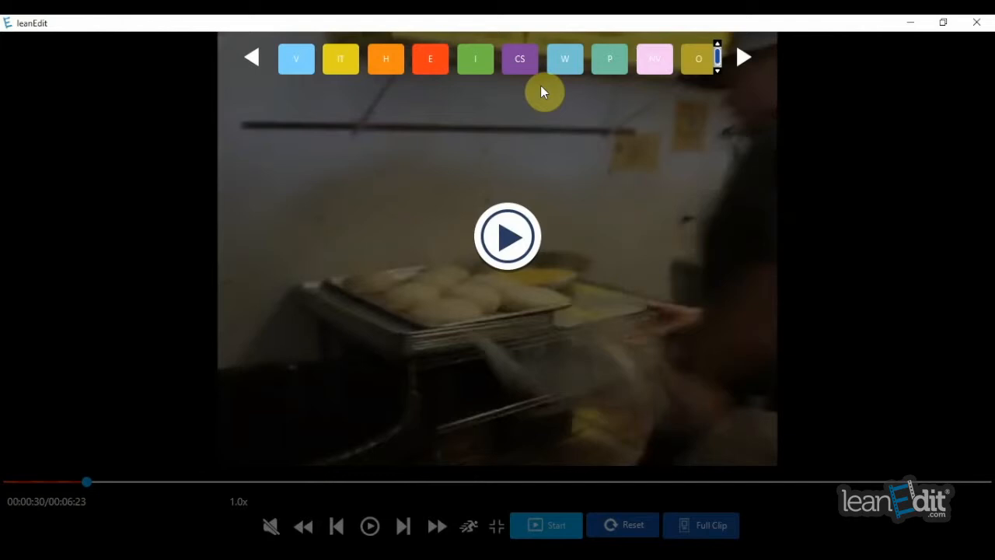
Categorize the new clip as W, save it with the description "WALK TO WORK CENTER", and leave full screen
left_click(565, 64)
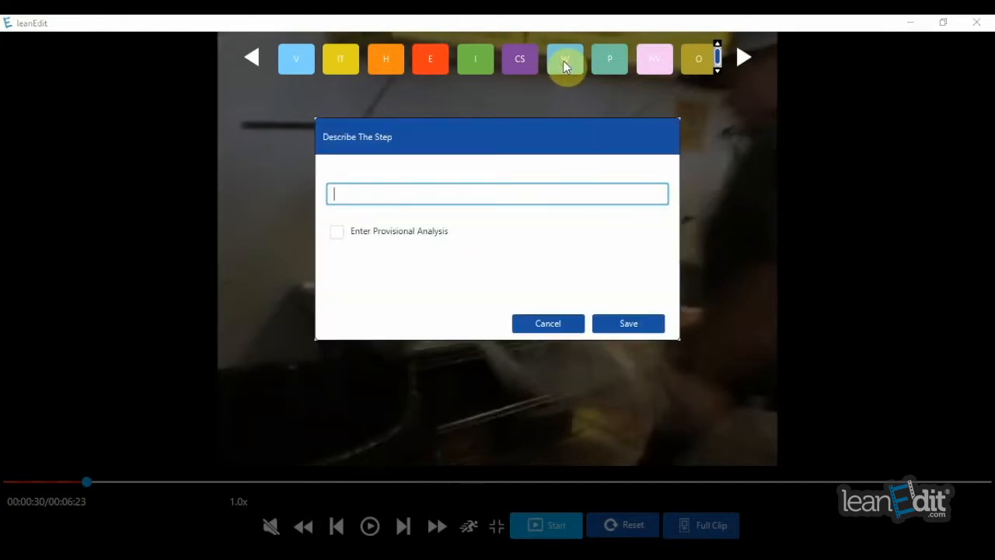
type("WALK")
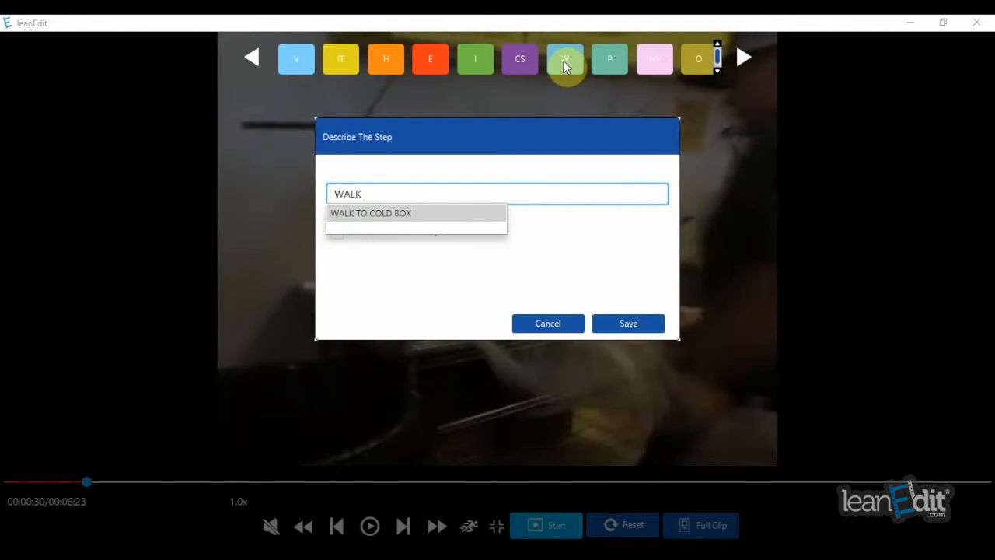
type("TO WORK CENTER")
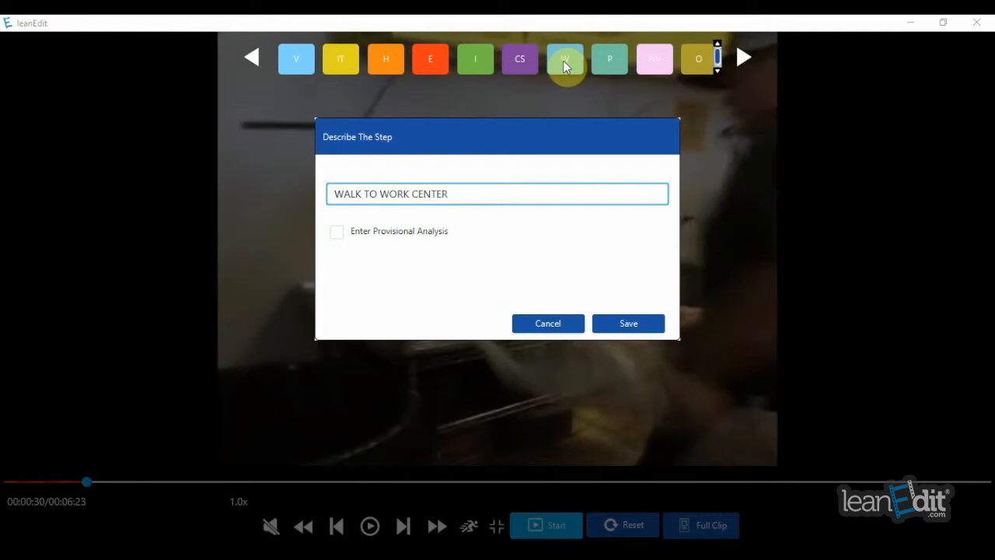
left_click(628, 324)
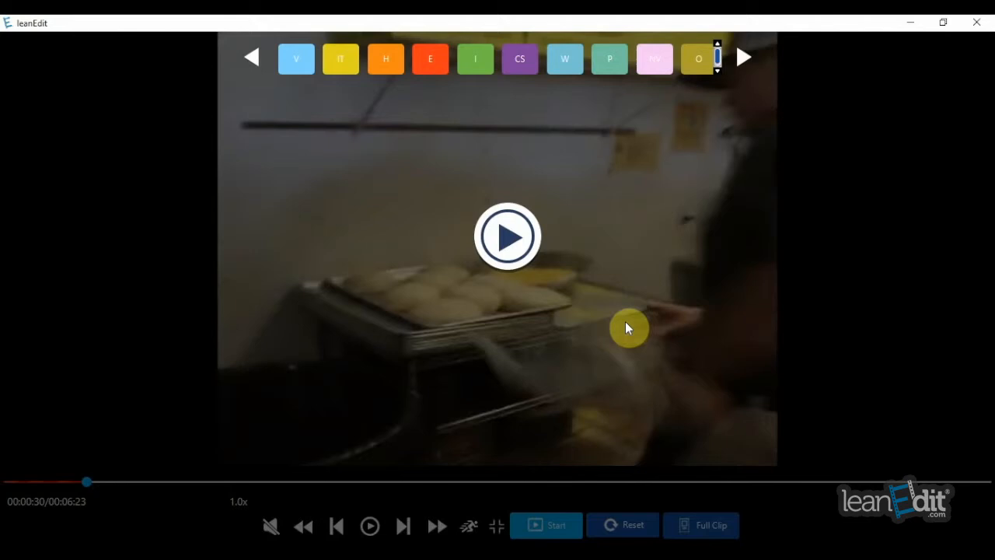
key("Escape")
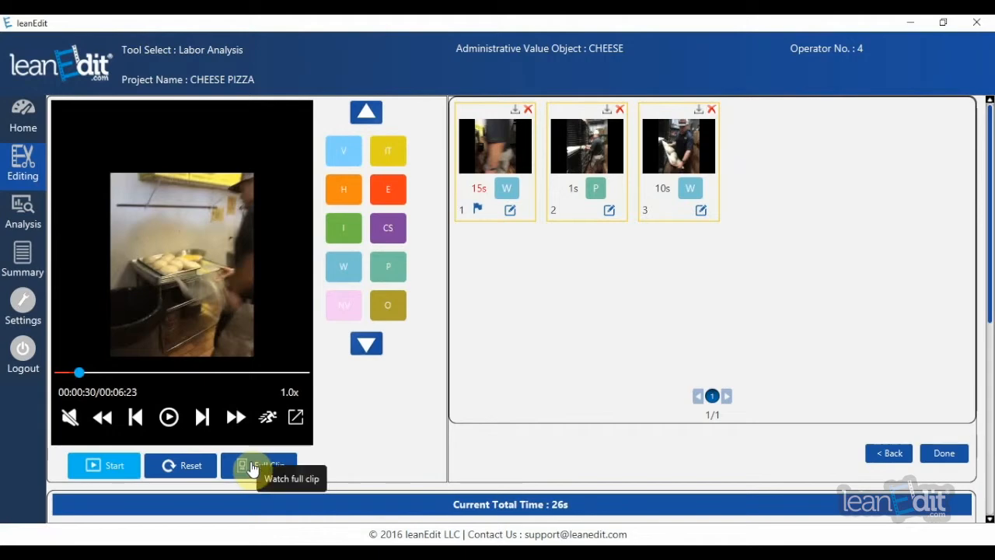
Play the video on to 00:00:40, raising the speed to 1.5x, and reset it to the last clip's end
left_click(206, 276)
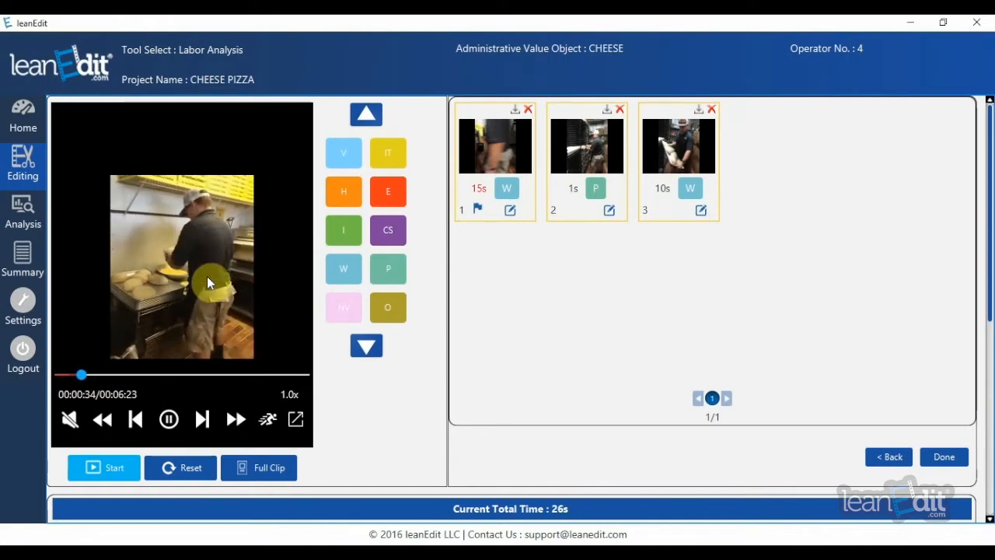
left_click(233, 420)
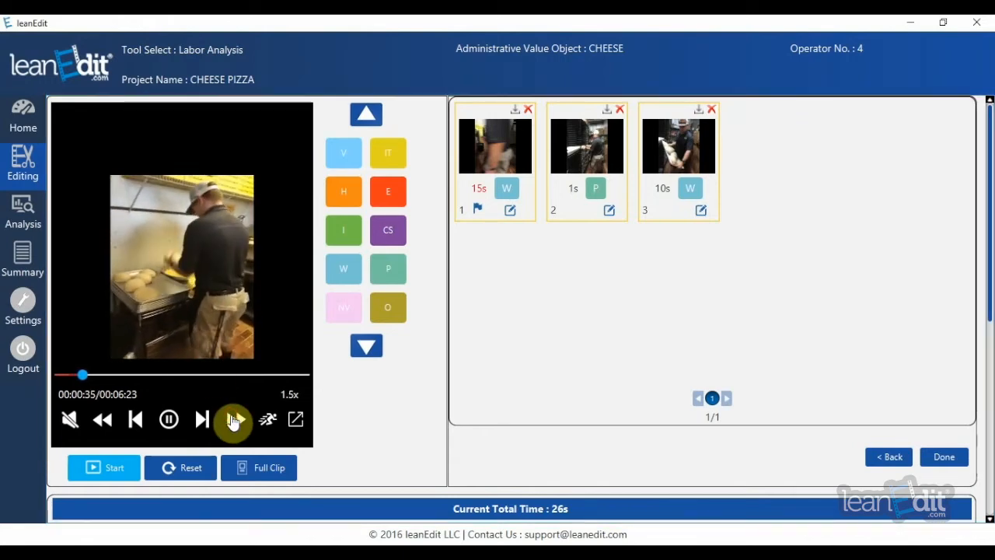
left_click(167, 420)
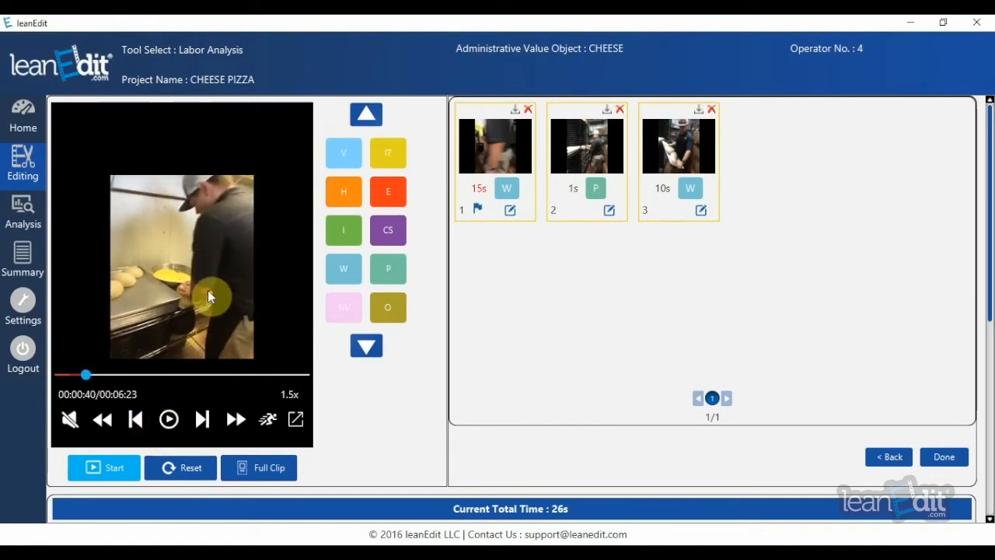
left_click(181, 467)
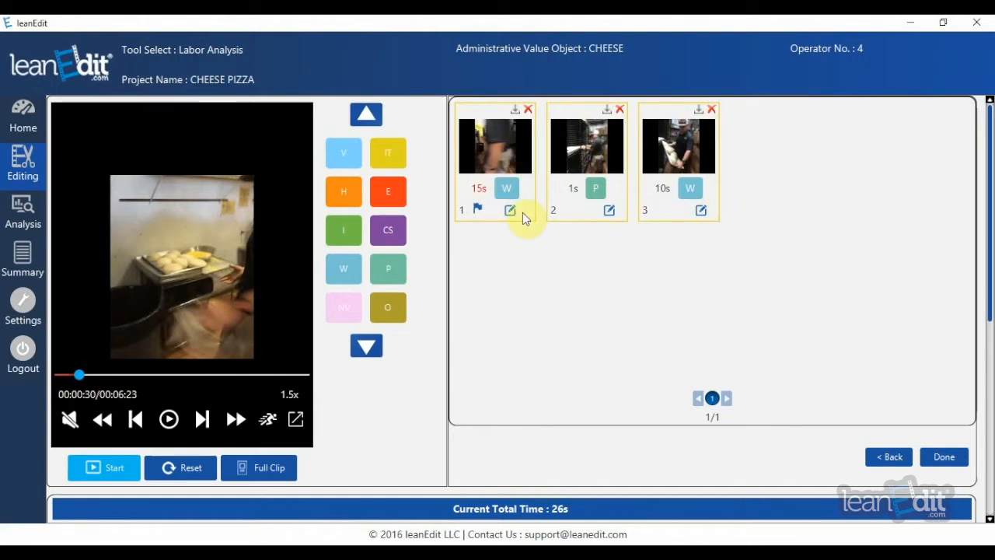
Open the first clip for playback, pause it after about 2 seconds and close the clip editor
left_click(496, 182)
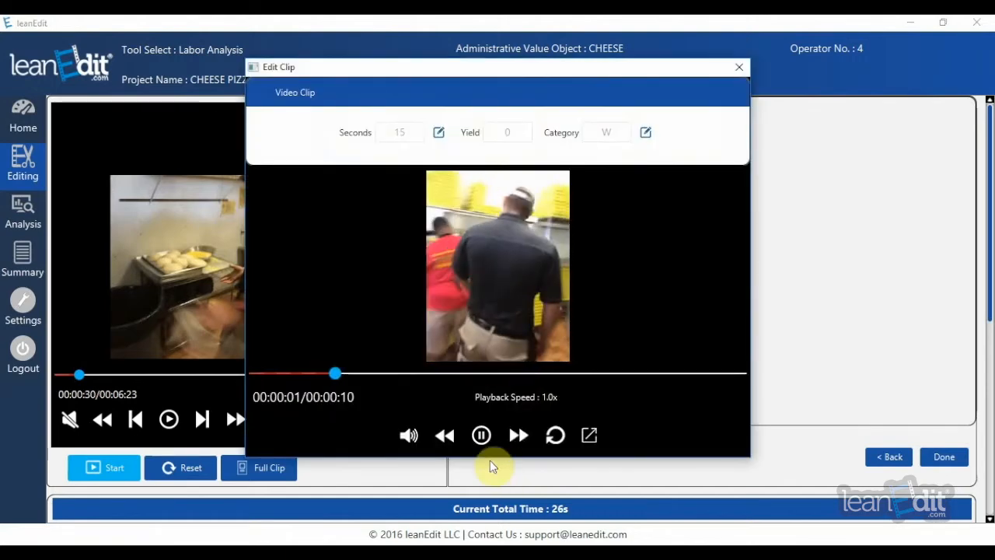
left_click(481, 437)
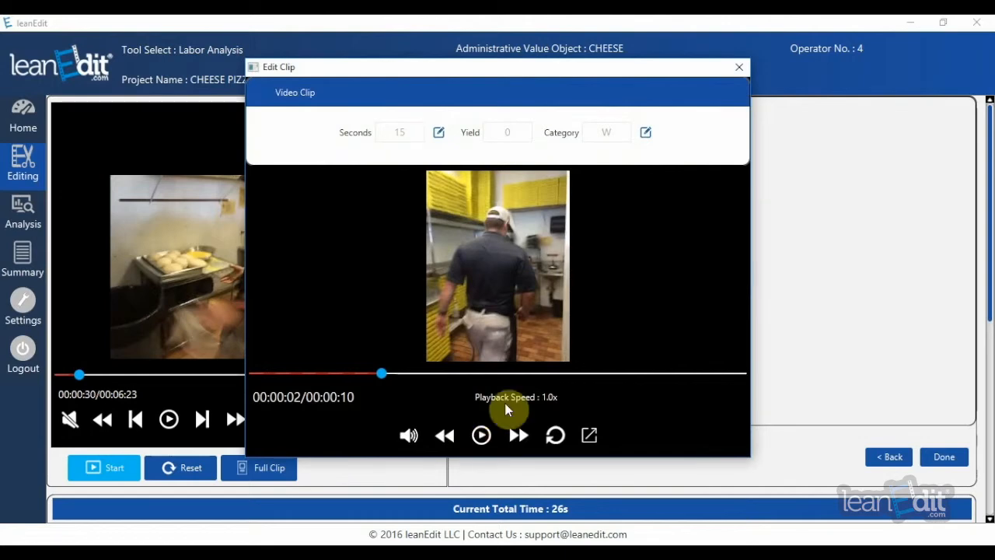
left_click(740, 69)
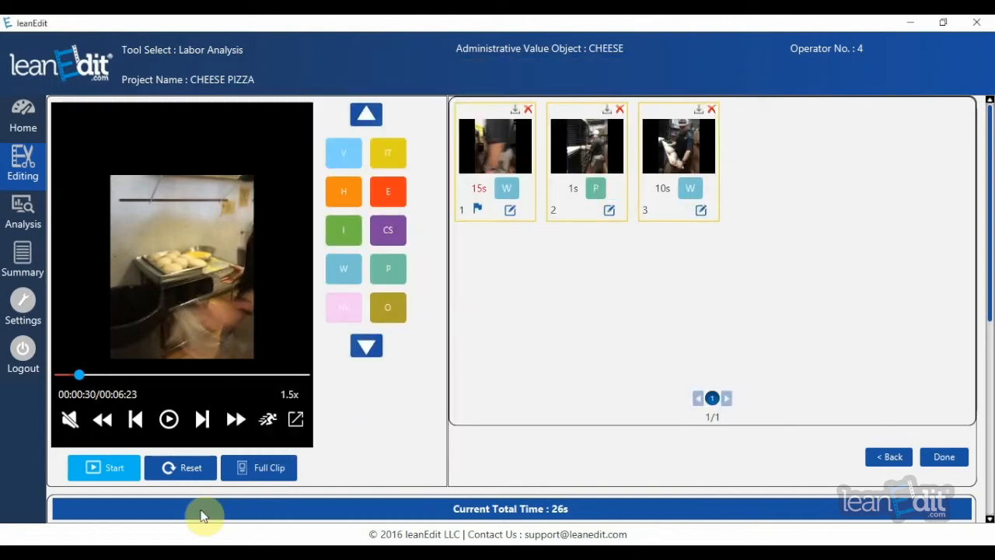
Watch the full CHEESE PIZZA video, skip ahead to about 00:01:44, pause it and close the full clip
left_click(268, 467)
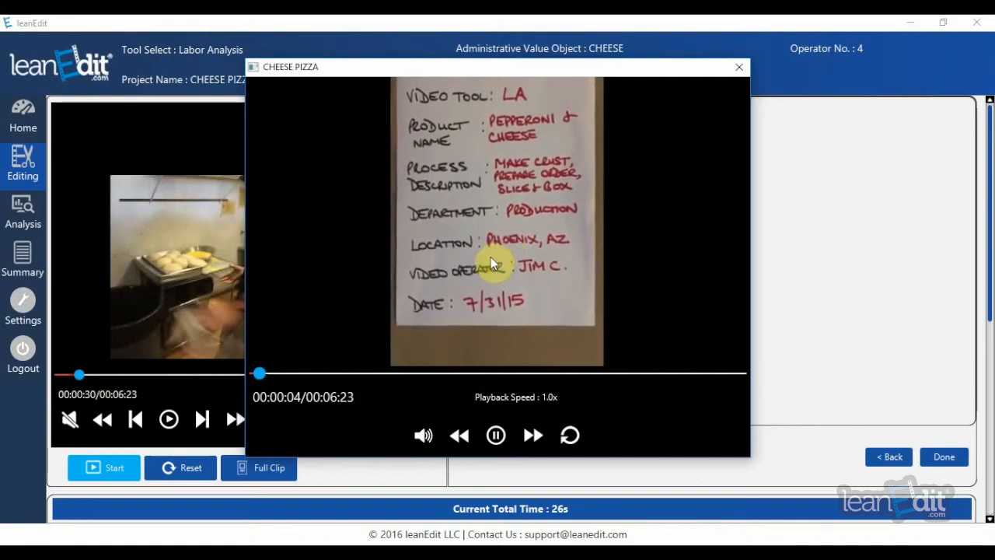
left_click(339, 373)
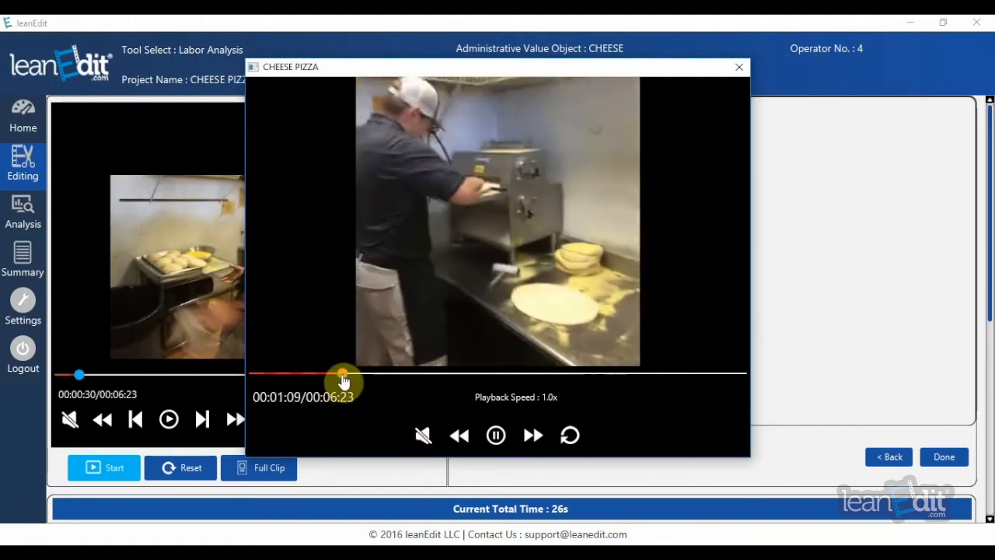
left_click_drag(342, 377, 386, 375)
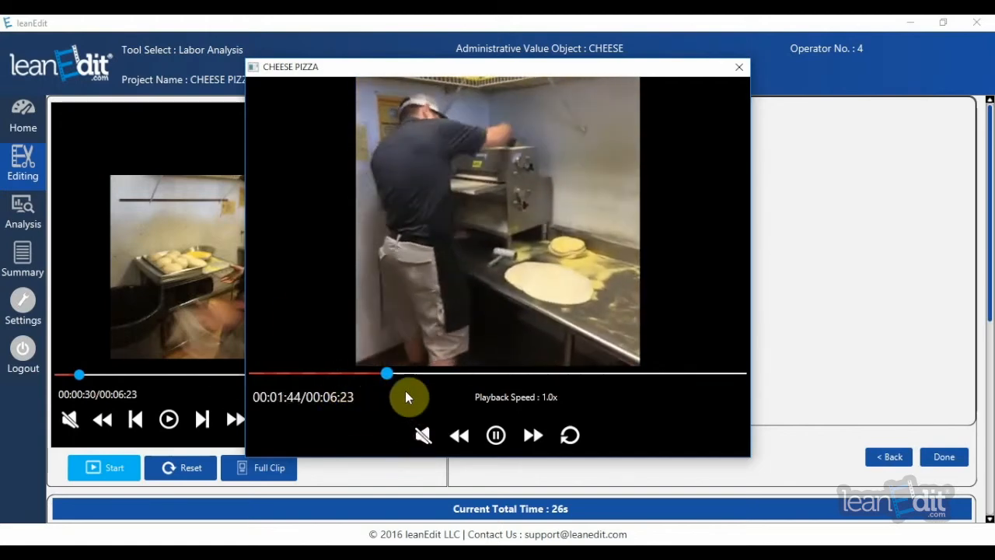
left_click(495, 435)
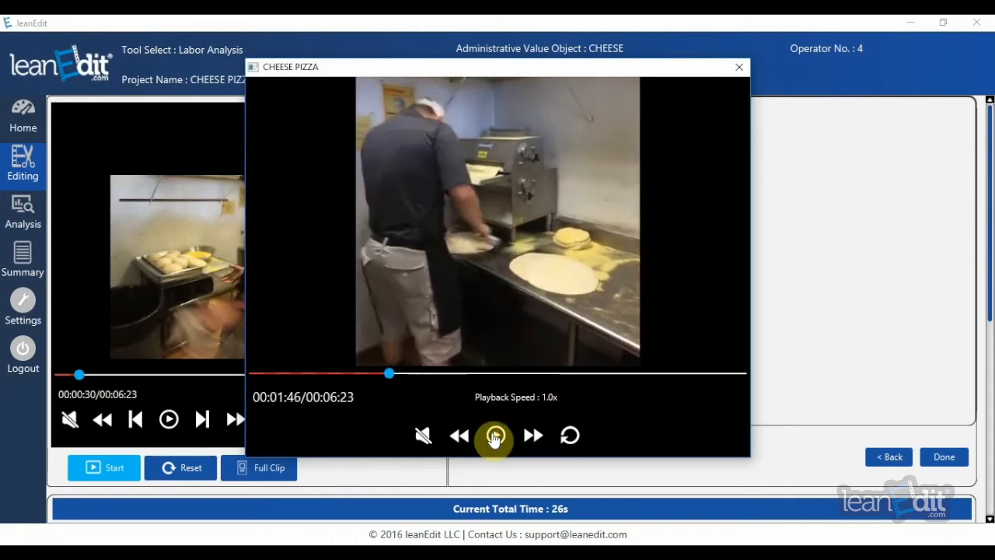
key("Escape")
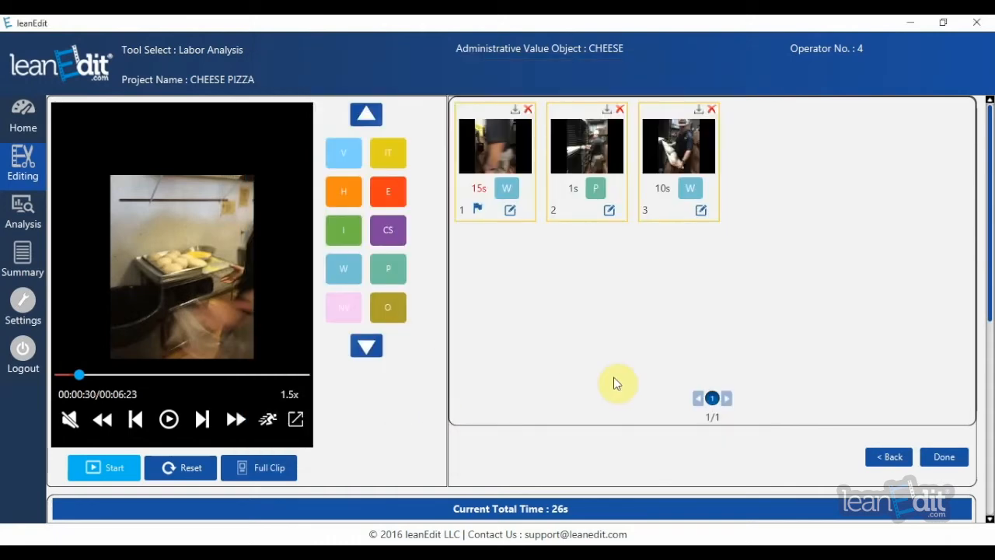
Examine the updated chart of time percentages by work category below the clips
scroll(618, 376, "down", 3)
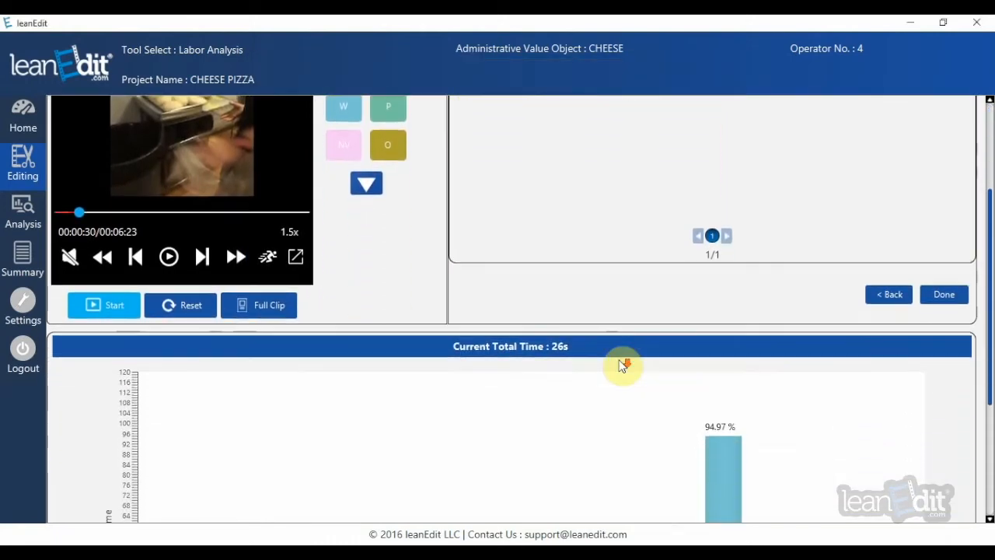
scroll(622, 366, "down", 3)
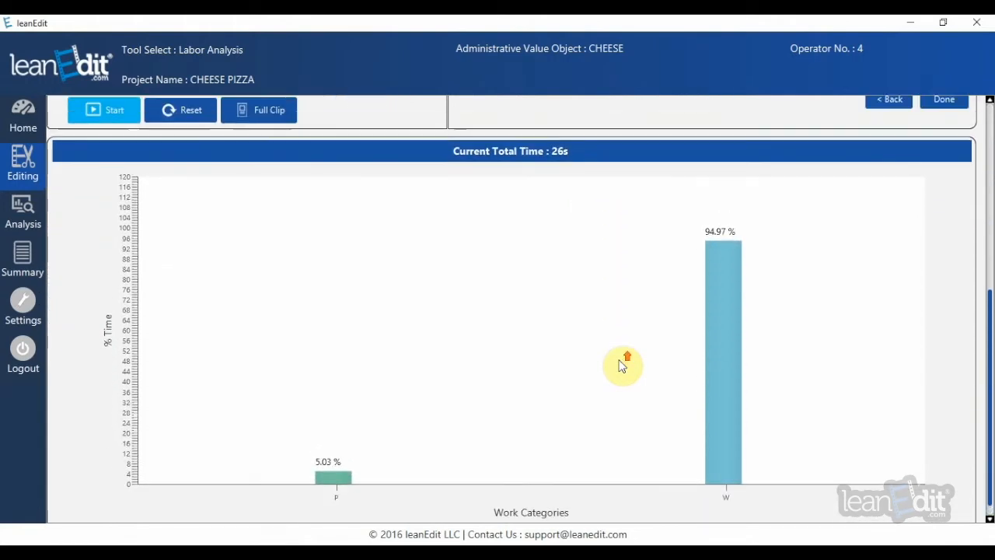
scroll(622, 365, "up", 6)
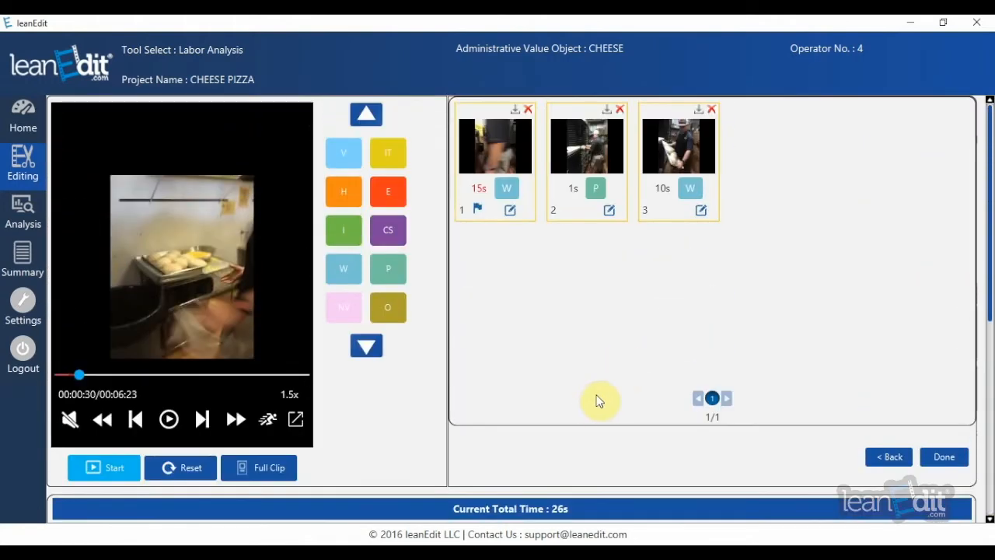
Finish editing to view the clips in the analysis stage, and go back to editing
left_click(943, 458)
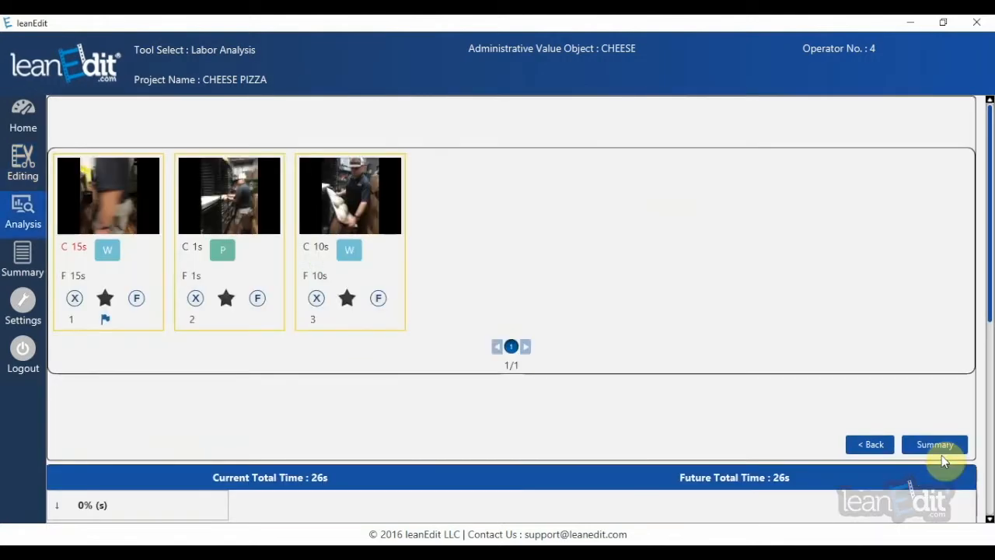
left_click(872, 446)
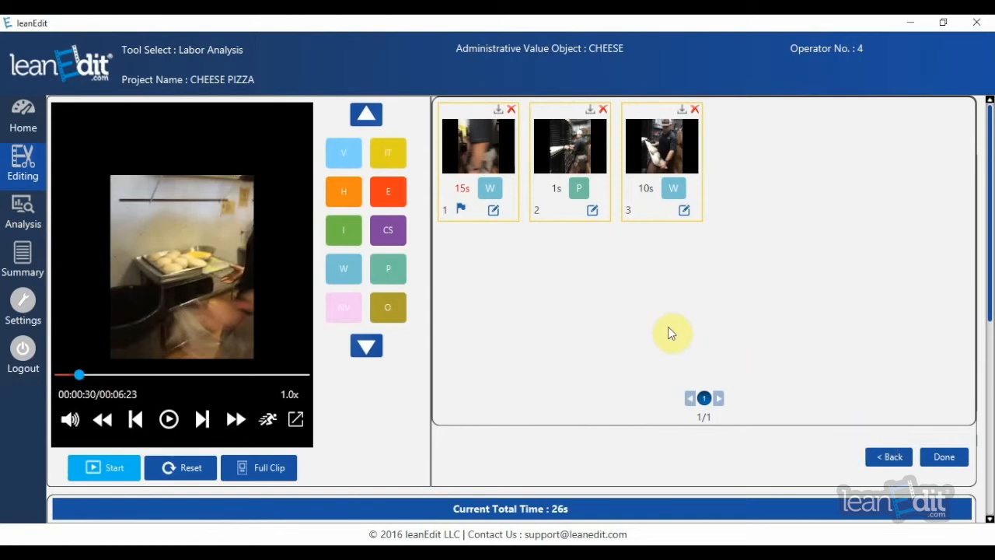